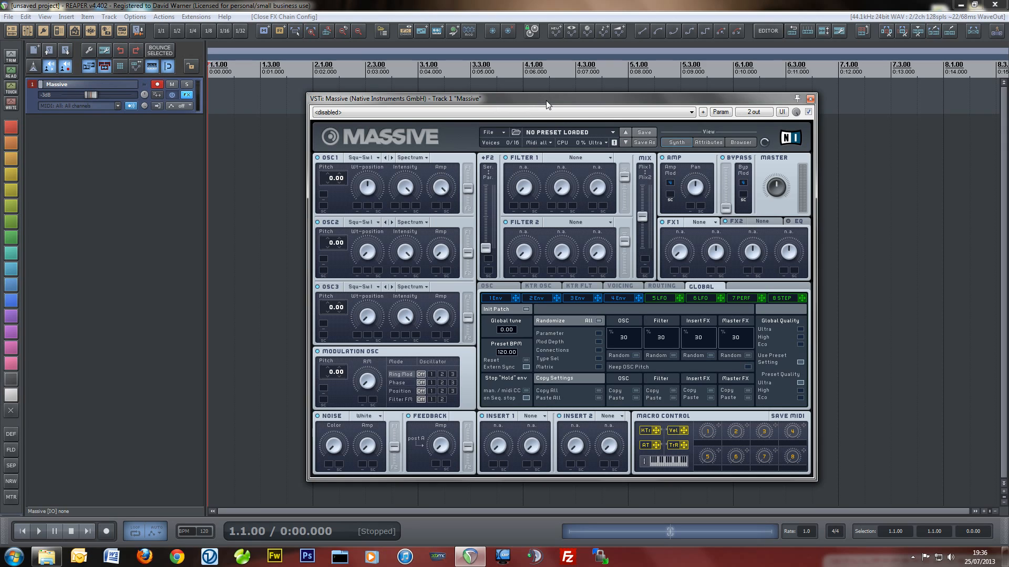
Load the PD Simpler Trance Pad preset and set its maximum voices to 64 in the voicing settings.
mouse_move(540, 95)
mouse_down()
mouse_move(443, 97)
mouse_move(533, 92)
mouse_up()
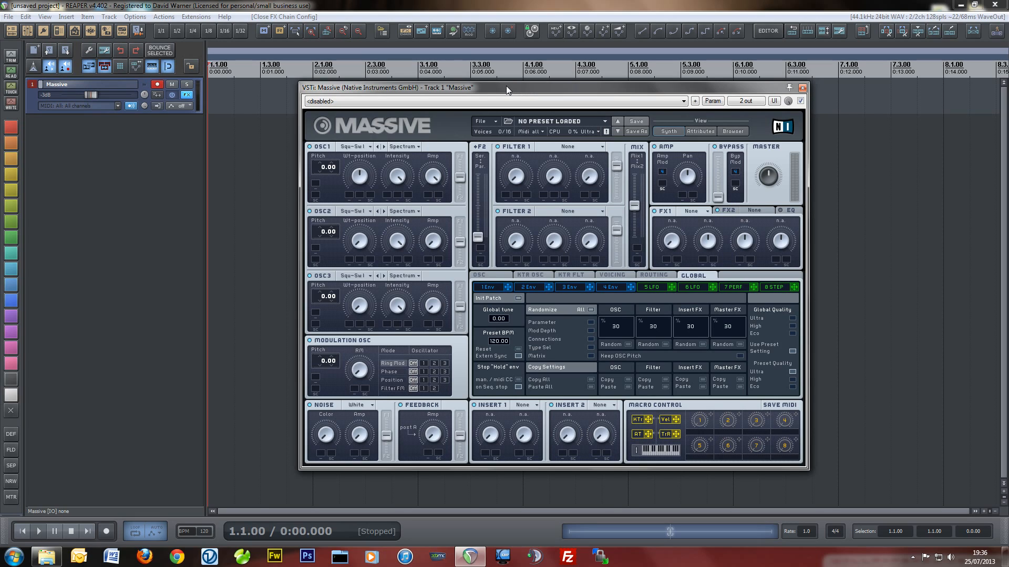
click(606, 121)
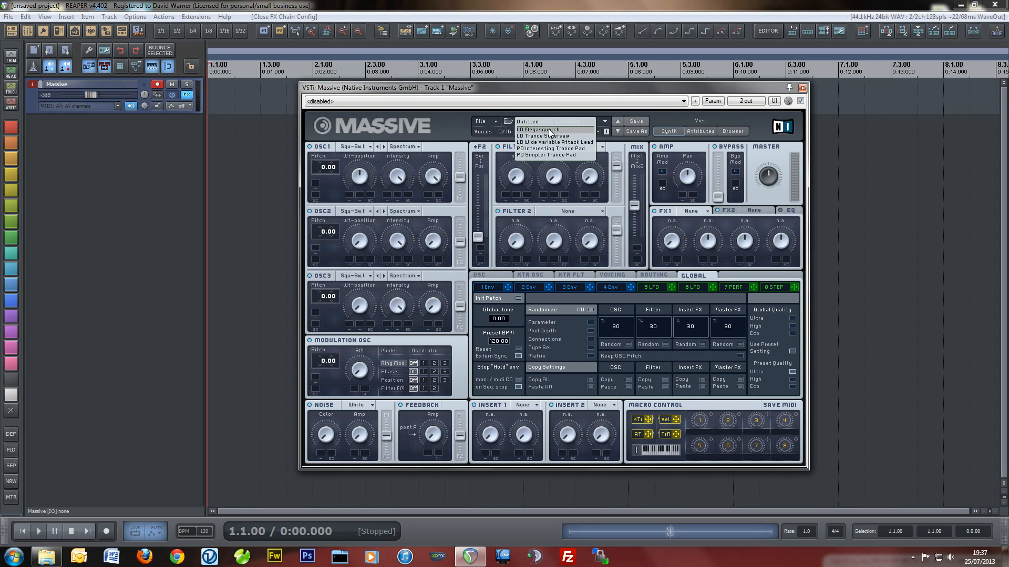
click(546, 156)
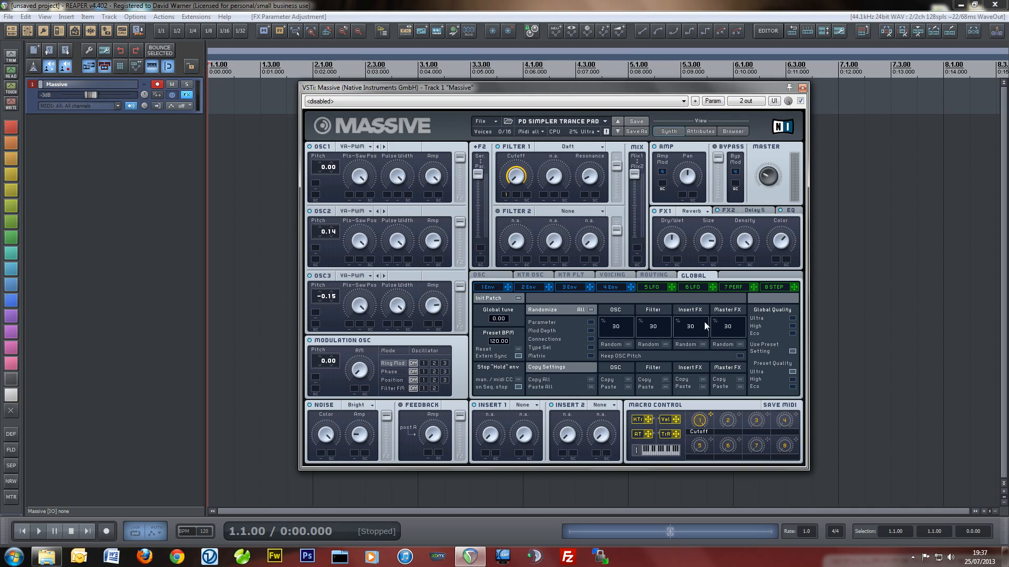
click(622, 276)
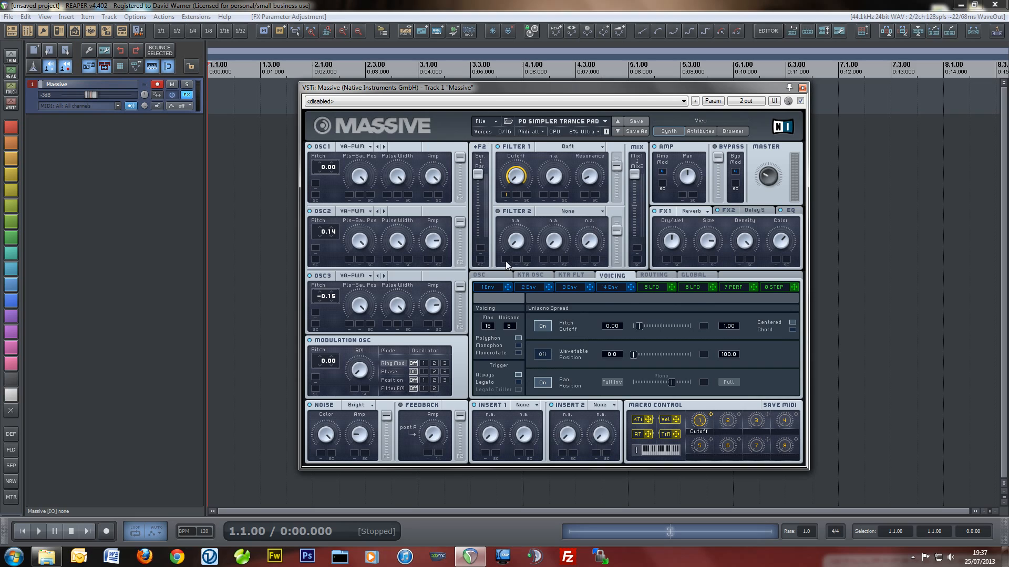
drag(479, 118, 476, 1)
Start MIDI Learn on macro controls 2, 3, 4 and 5 to assign them to hardware controllers.
right_click(704, 424)
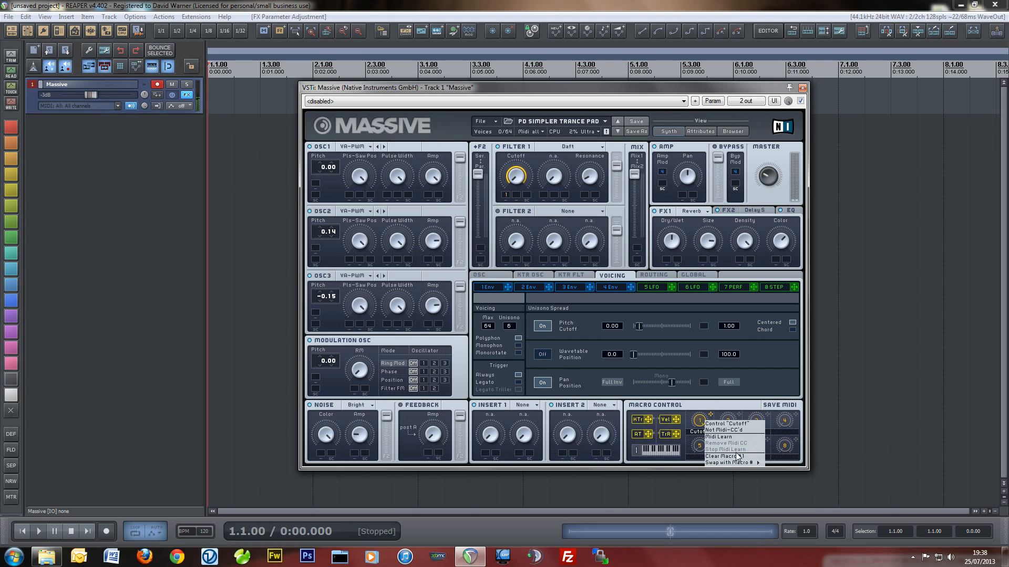
click(691, 90)
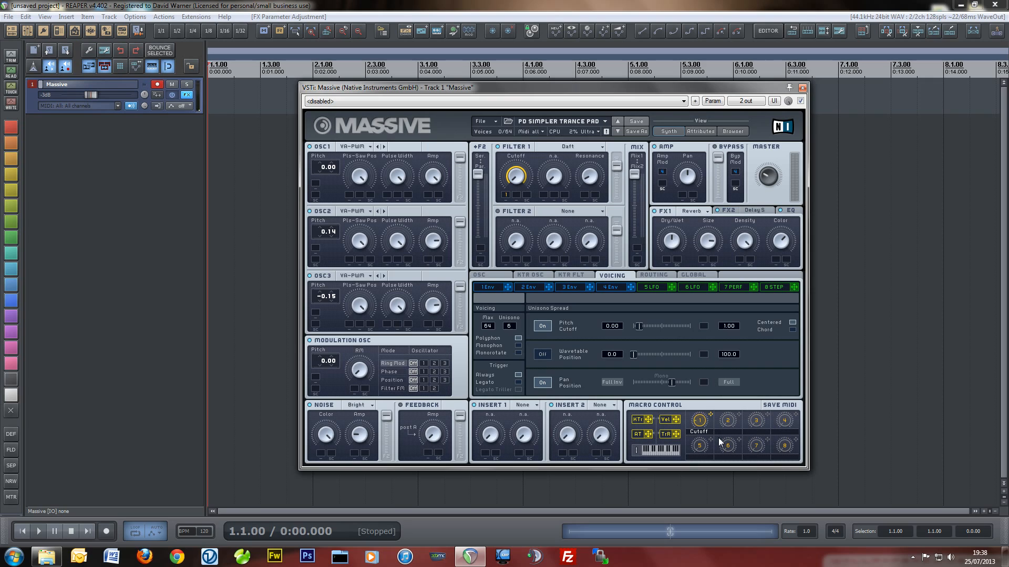
right_click(726, 422)
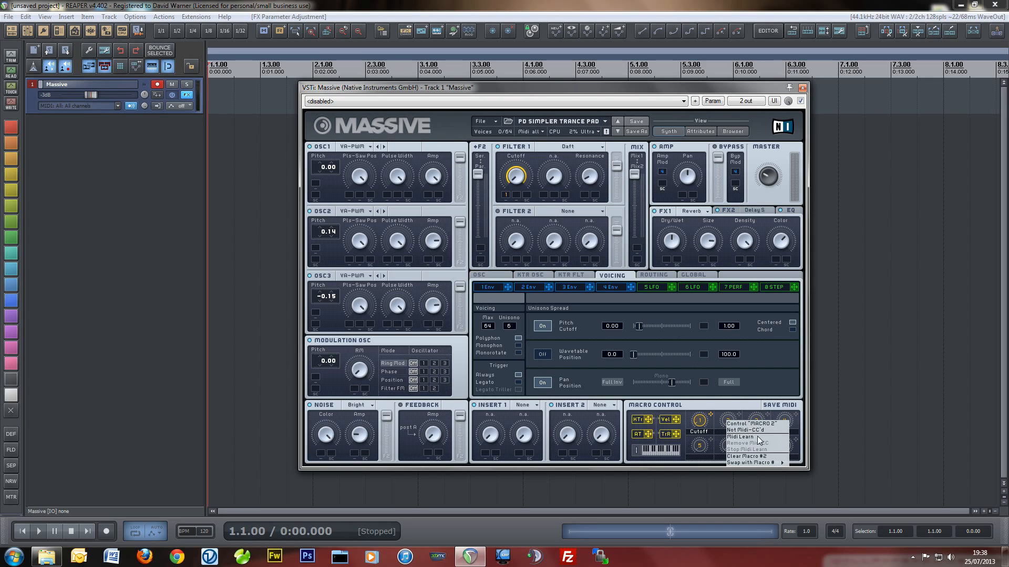
click(753, 438)
right_click(754, 425)
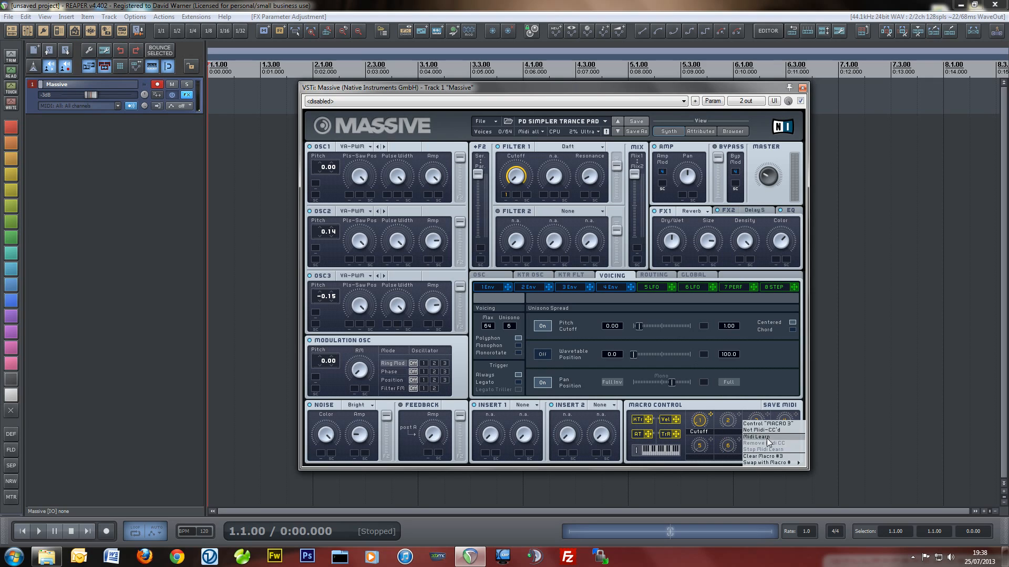
click(766, 437)
right_click(784, 423)
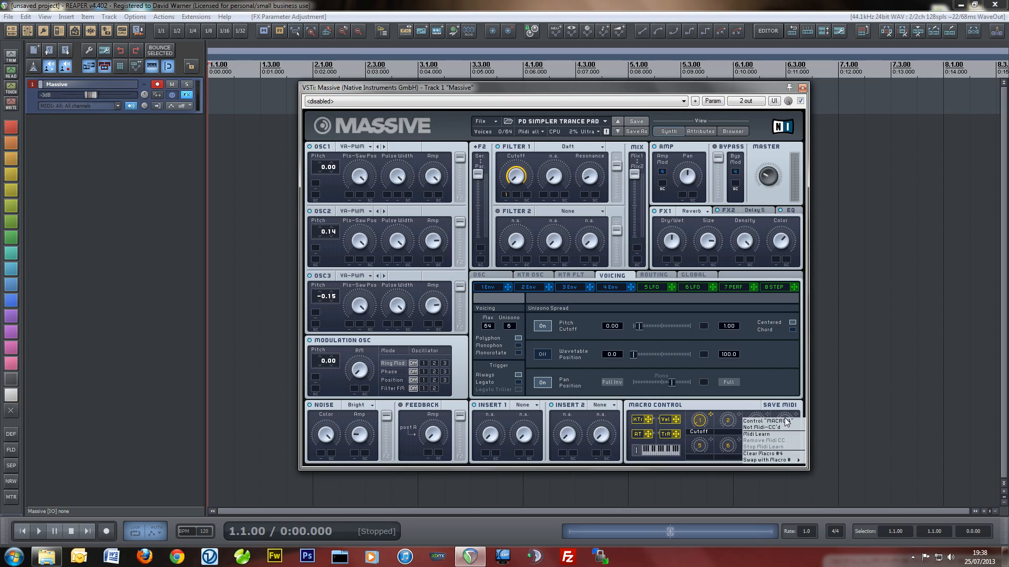
click(787, 433)
right_click(700, 448)
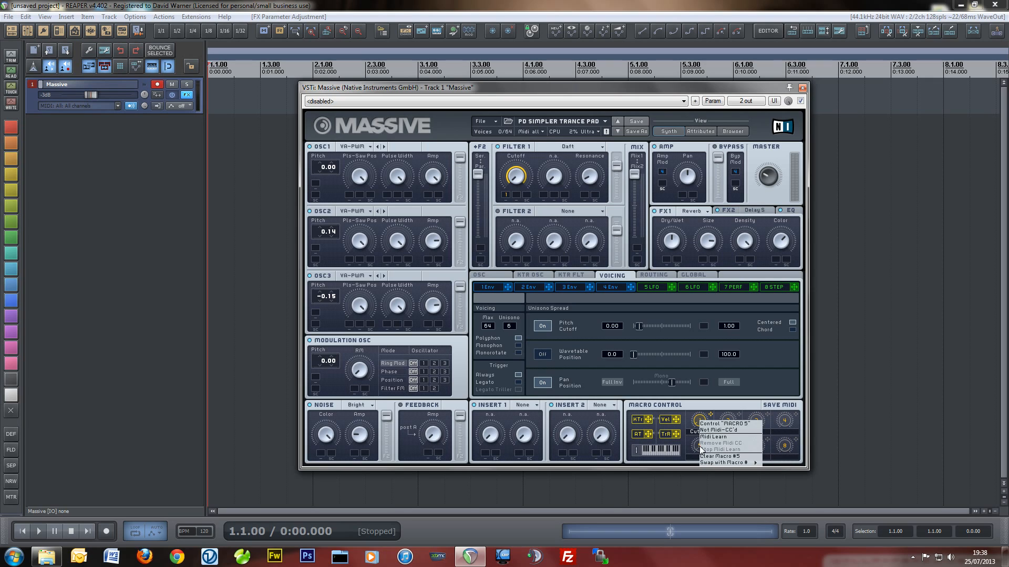
click(710, 439)
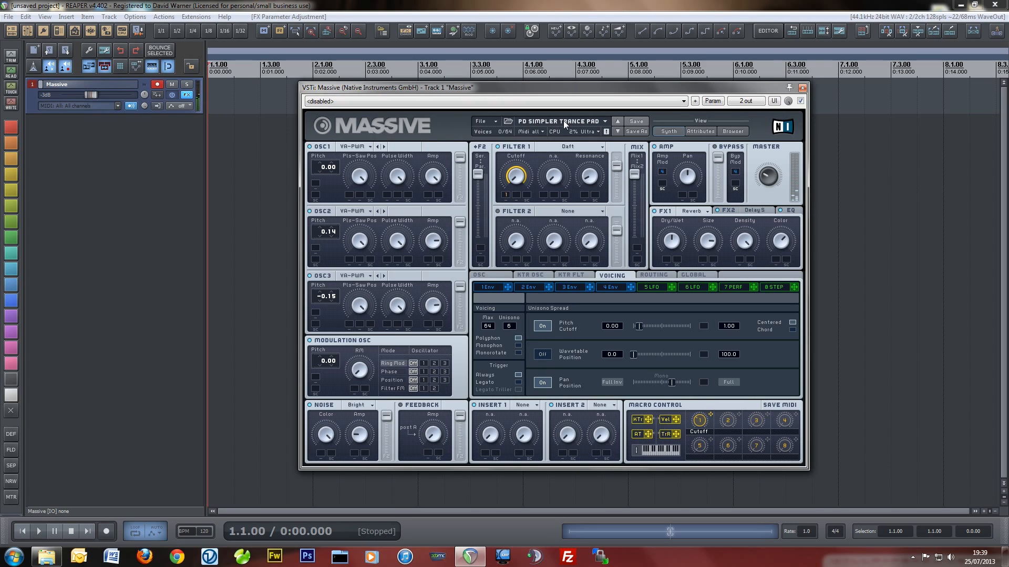
Load the PD Interesting Trance Pad preset for audition, followed by the LD Megasquelch preset.
click(605, 122)
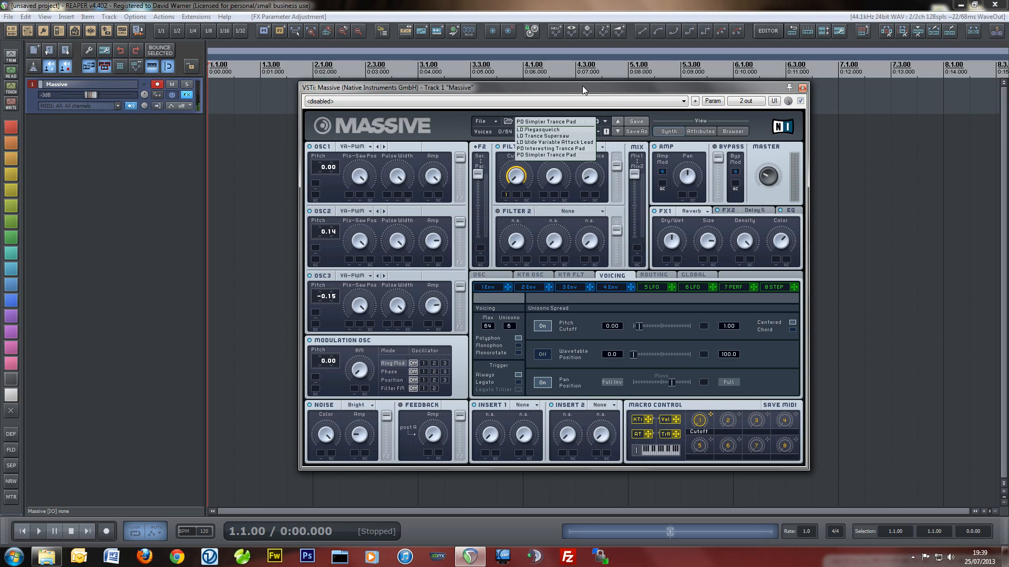
click(548, 148)
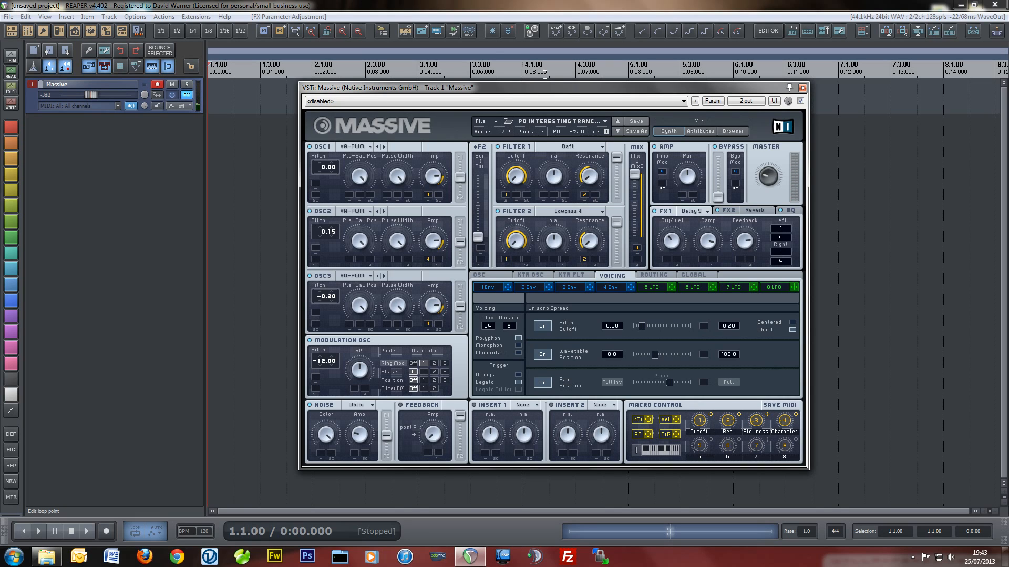
click(604, 123)
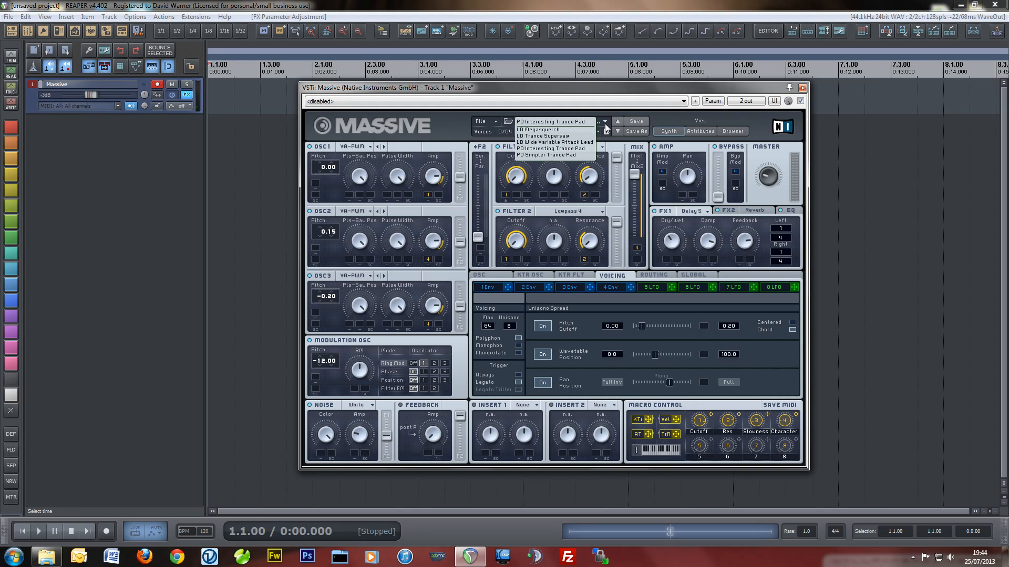
click(546, 130)
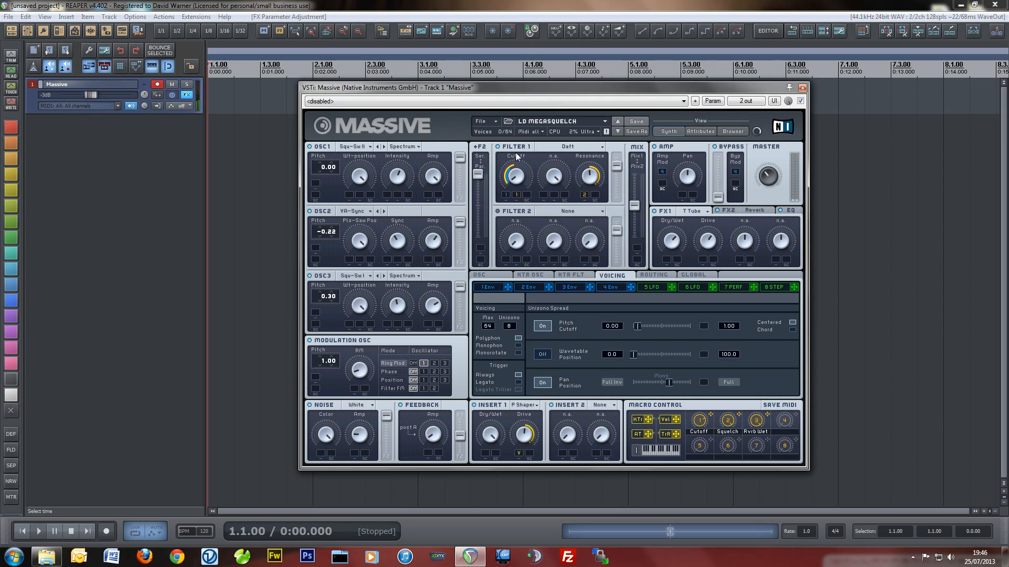
Load the LD Wide Variable Attack Lead preset and show its Envelope 1 settings.
click(568, 123)
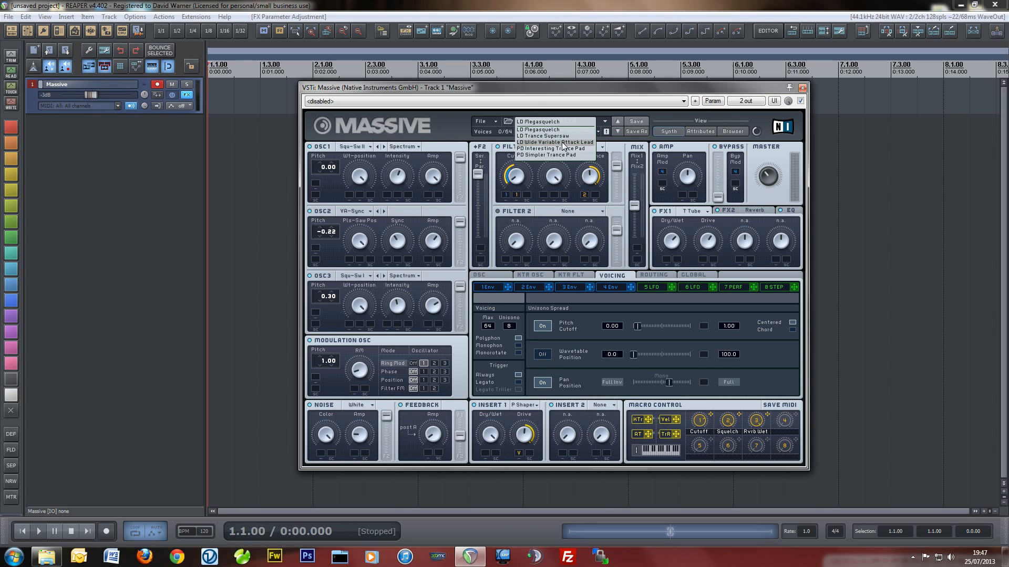
click(563, 143)
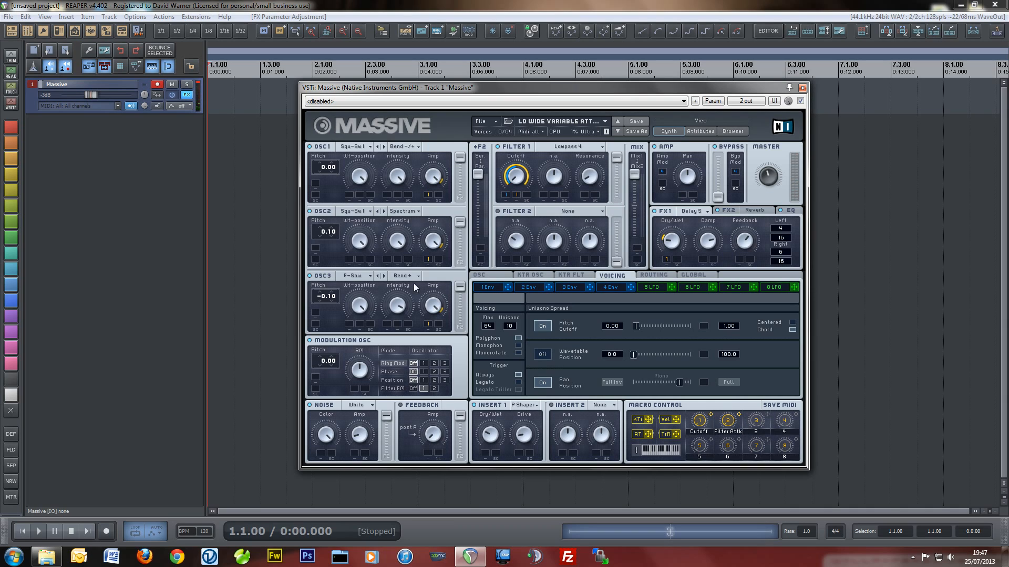
click(495, 284)
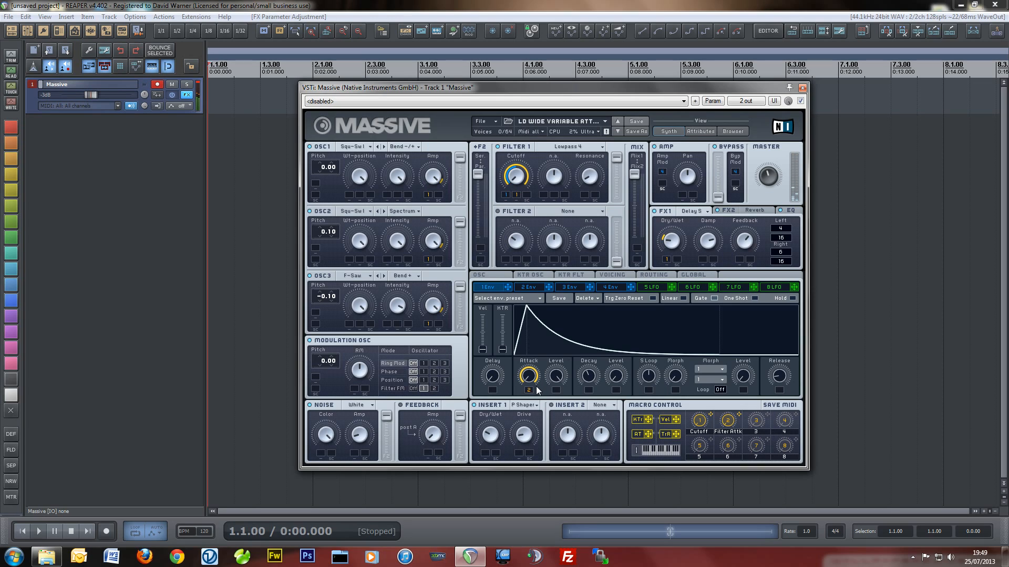
Load the LD Trance Supersaw preset and show its EQ settings.
click(581, 121)
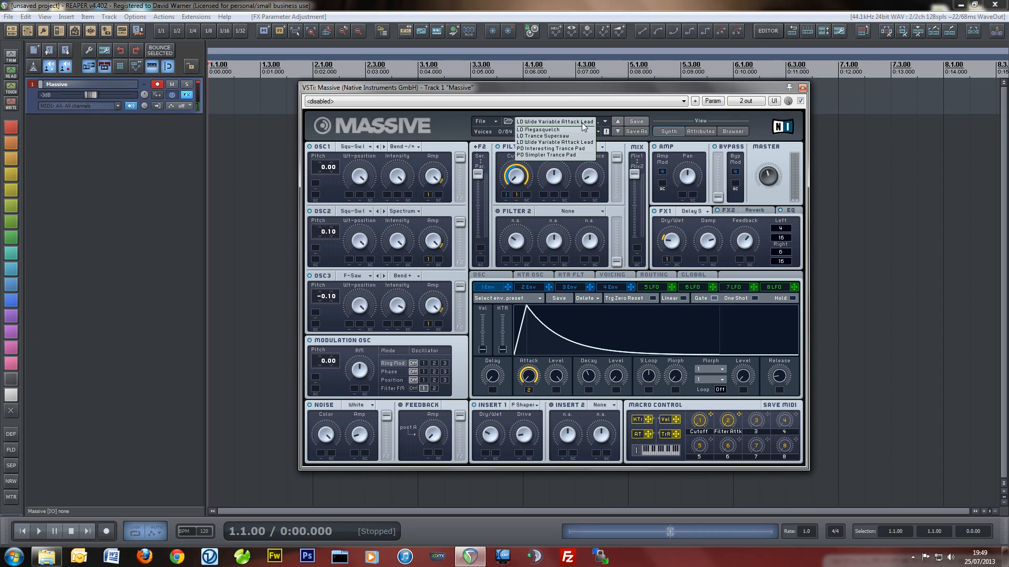
click(559, 136)
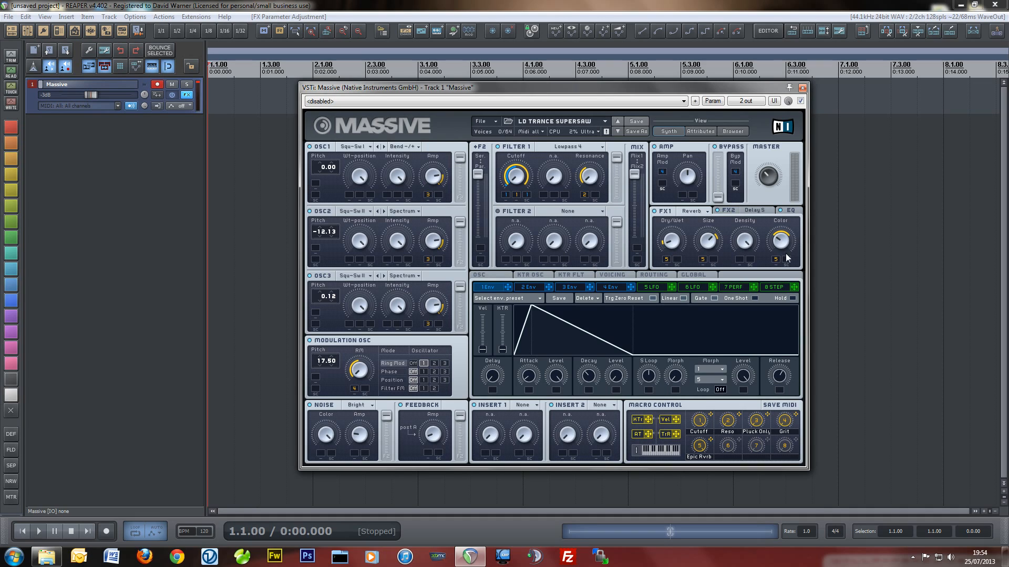
click(789, 210)
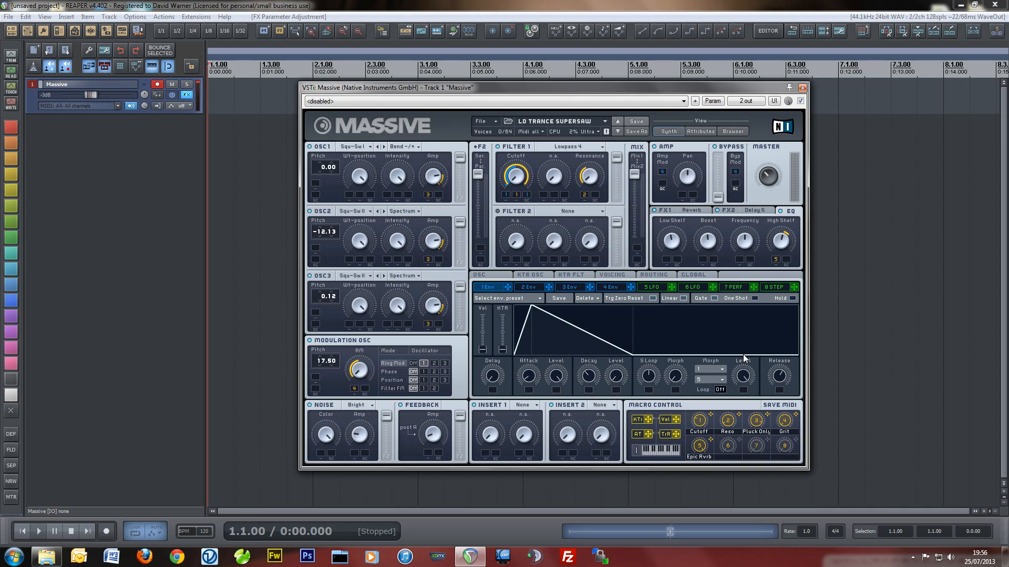
Create a new, empty sound in Massive to replace the loaded preset.
click(496, 121)
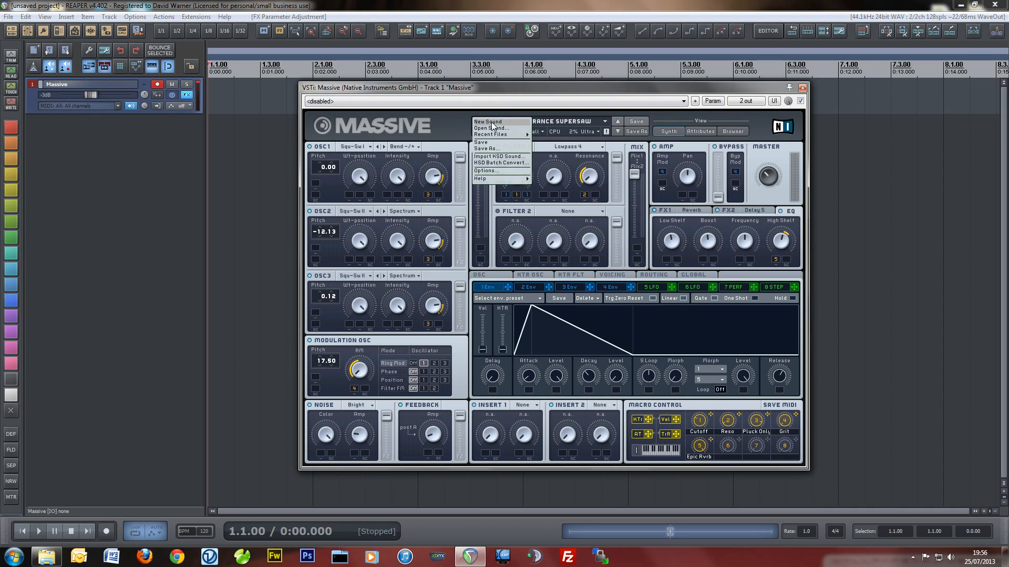
click(492, 122)
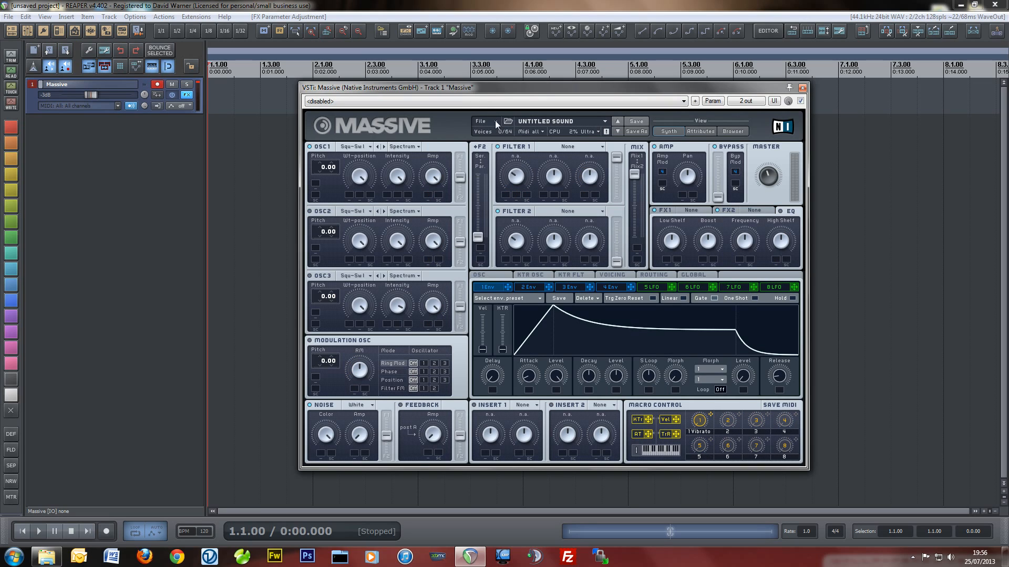
click(495, 121)
click(526, 84)
Turn off the macro 1 modulation on the vibrato's Rate and Depth in the oscillator settings.
click(491, 275)
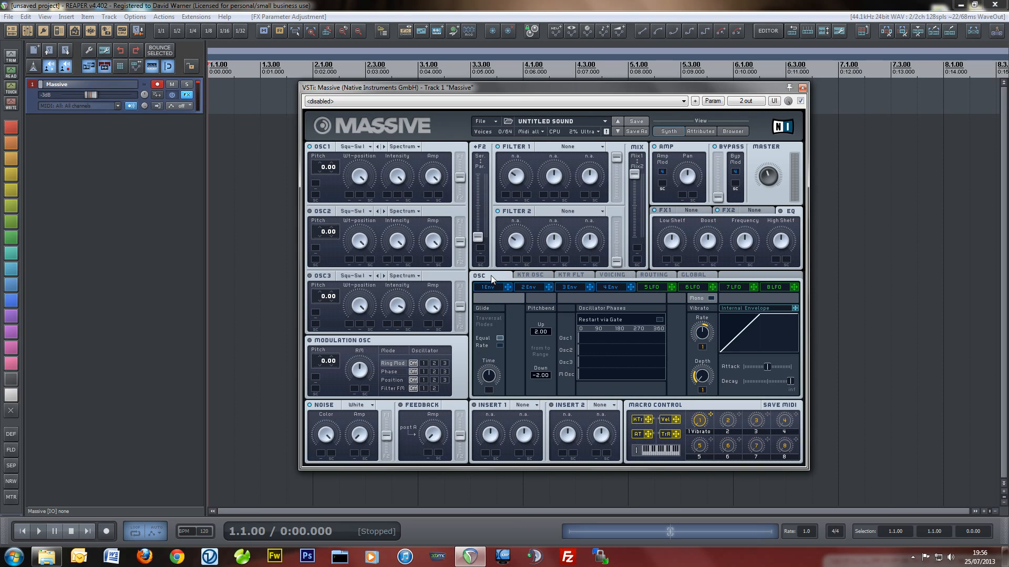
right_click(702, 347)
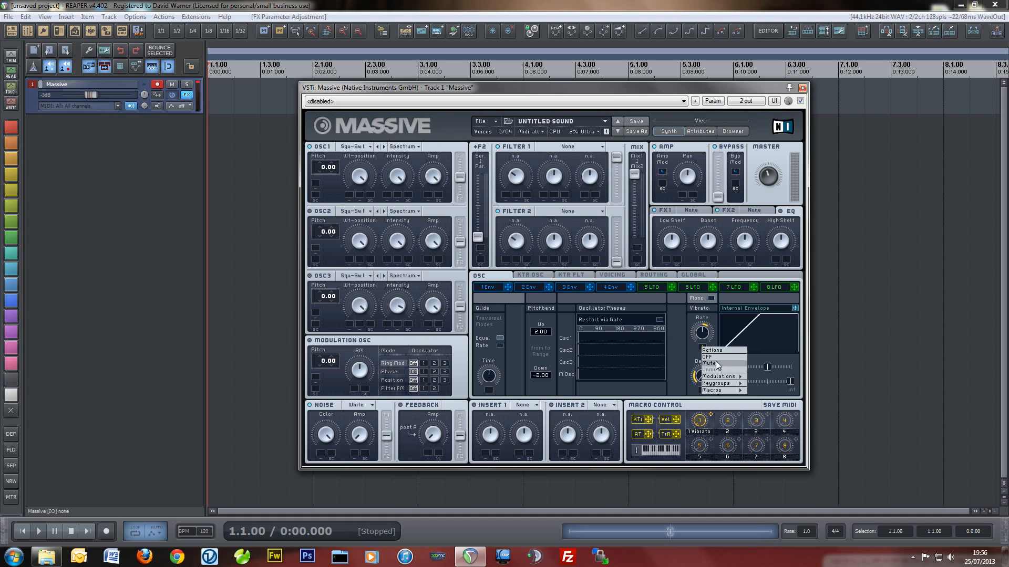
click(715, 362)
right_click(702, 391)
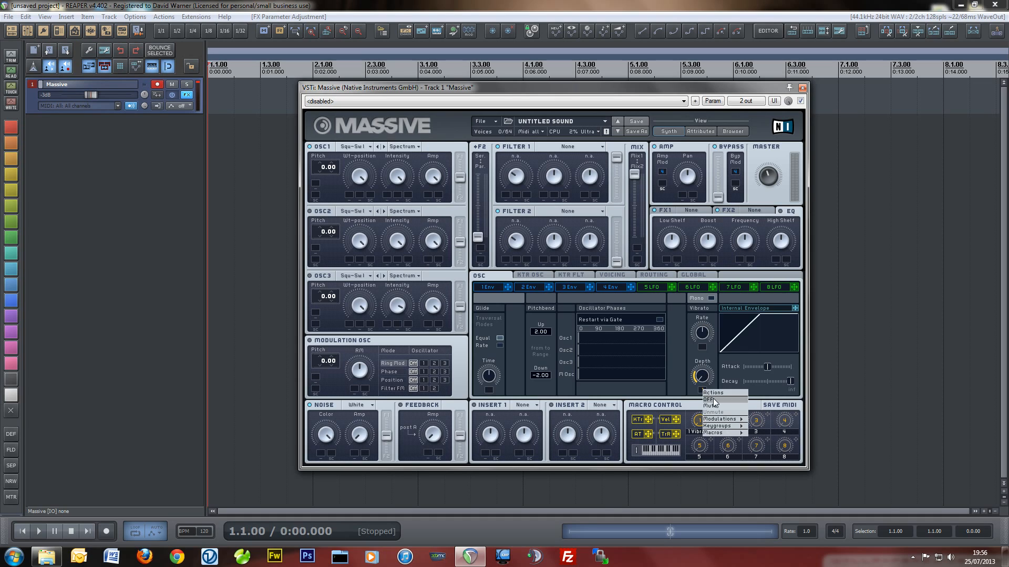
click(713, 399)
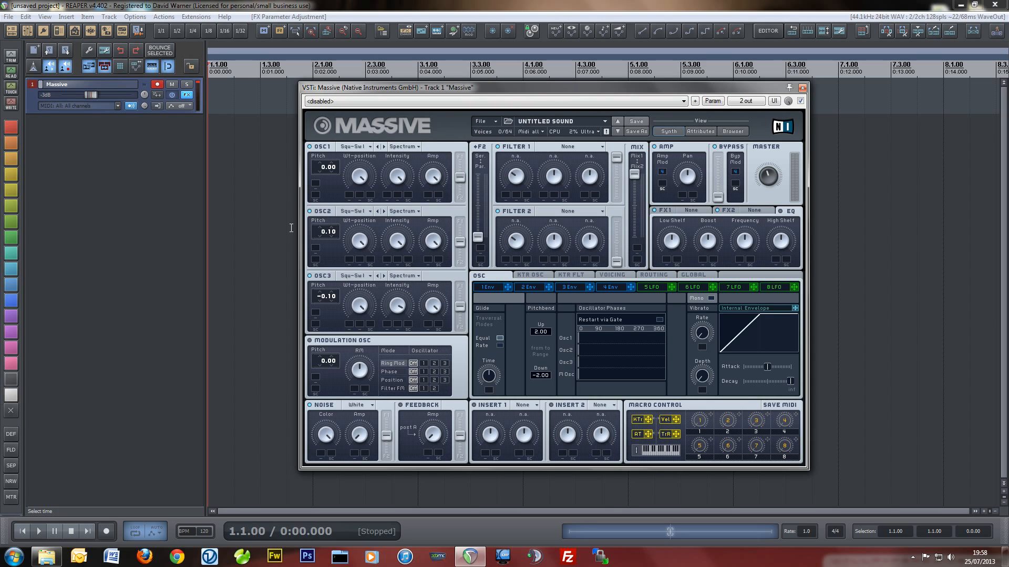
Toggle OSC2 and OSC3 to compare the sound with and without them.
click(310, 211)
click(310, 276)
click(310, 277)
click(310, 210)
Audition the Melofant, Deep Throat and Modern Talking wavetables on OSC1.
click(369, 147)
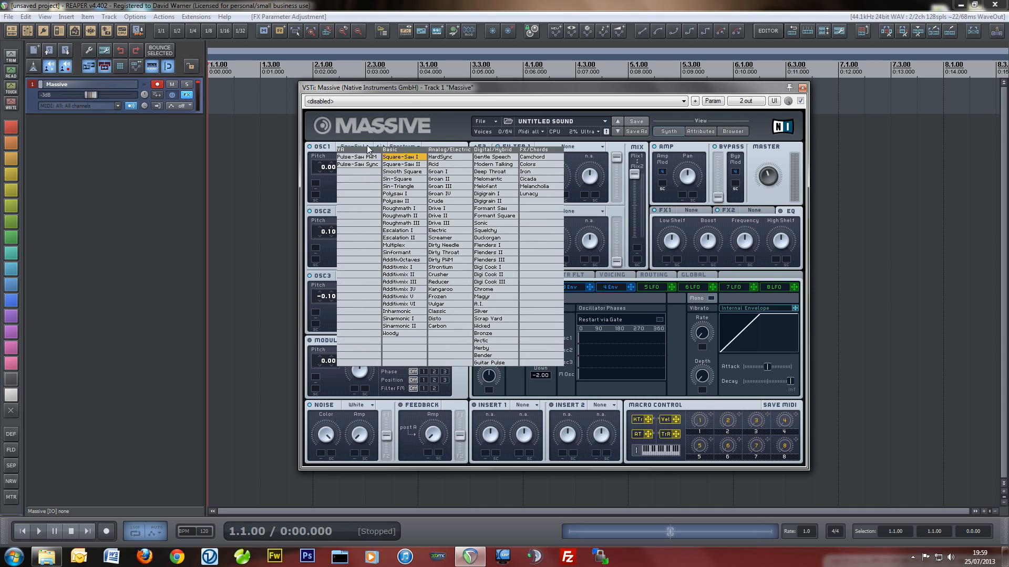
click(300, 189)
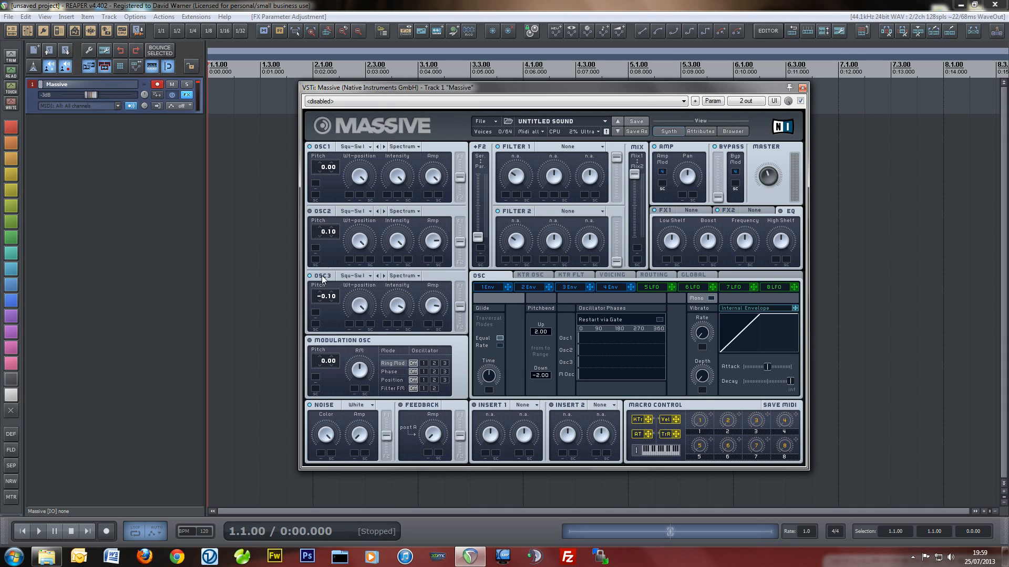
click(367, 147)
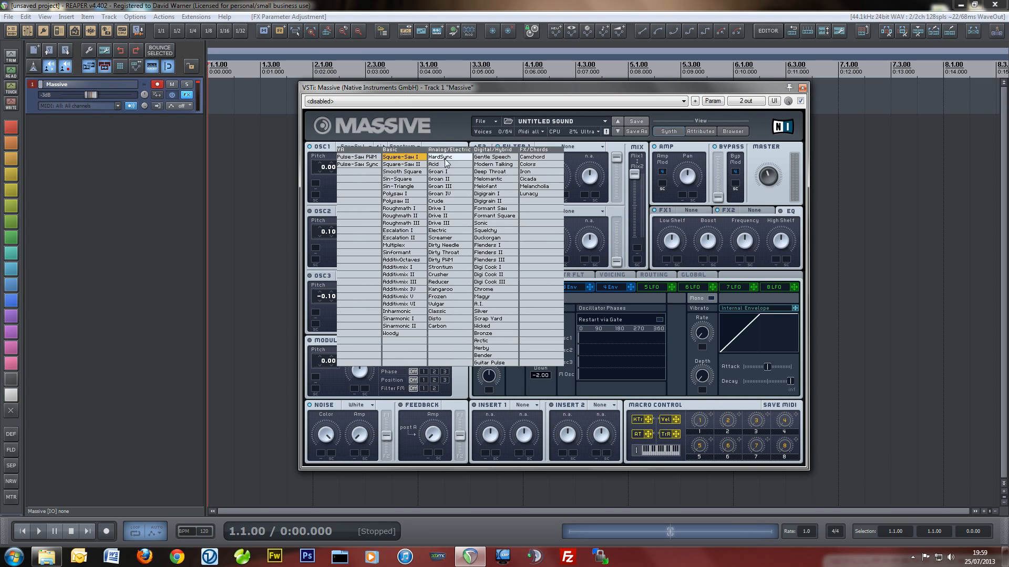
click(495, 187)
click(364, 147)
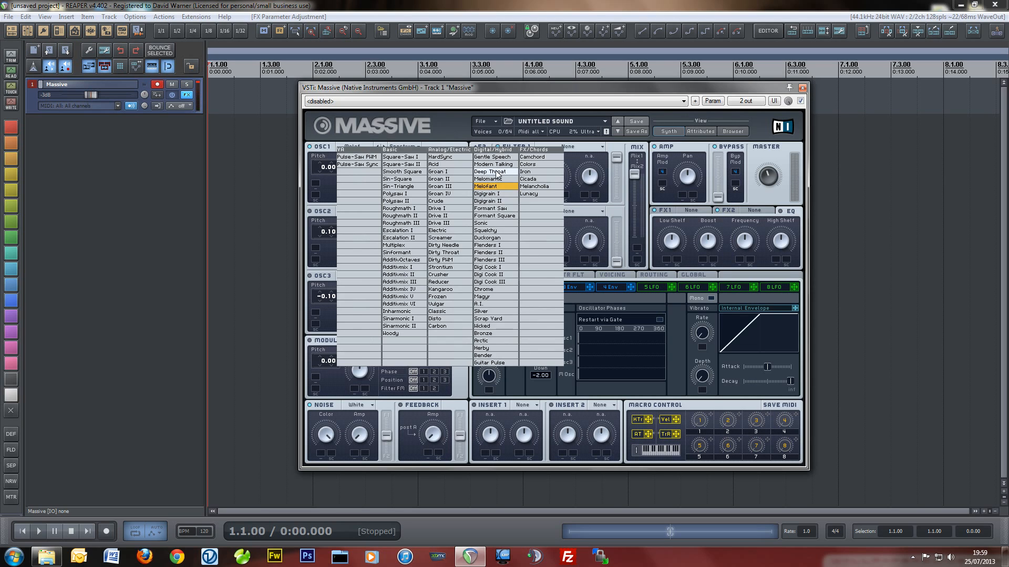
click(491, 178)
click(364, 150)
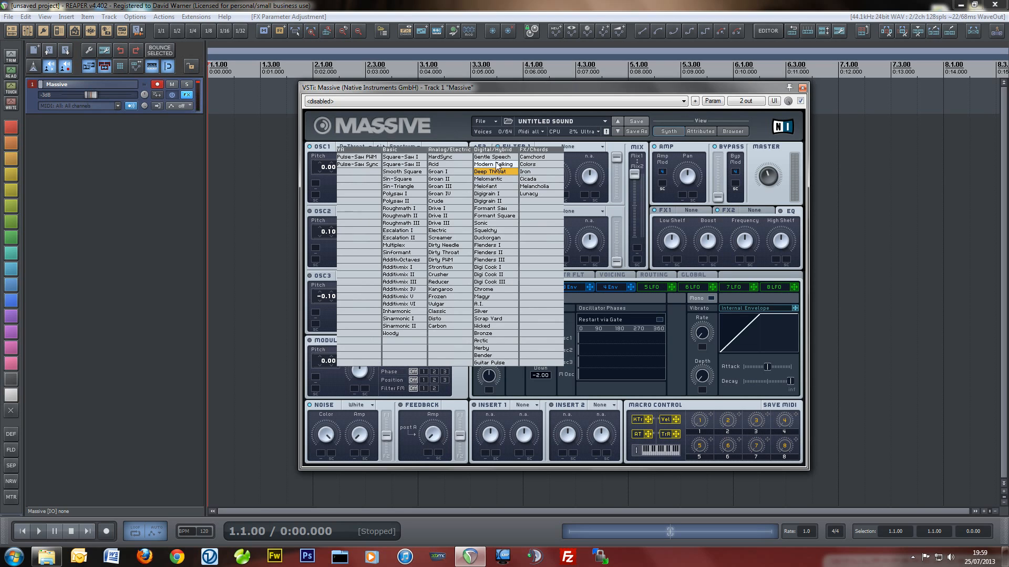
click(494, 165)
Try the Groan III and Strontium wavetables on OSC1, and set it to Screamer.
click(366, 151)
click(439, 186)
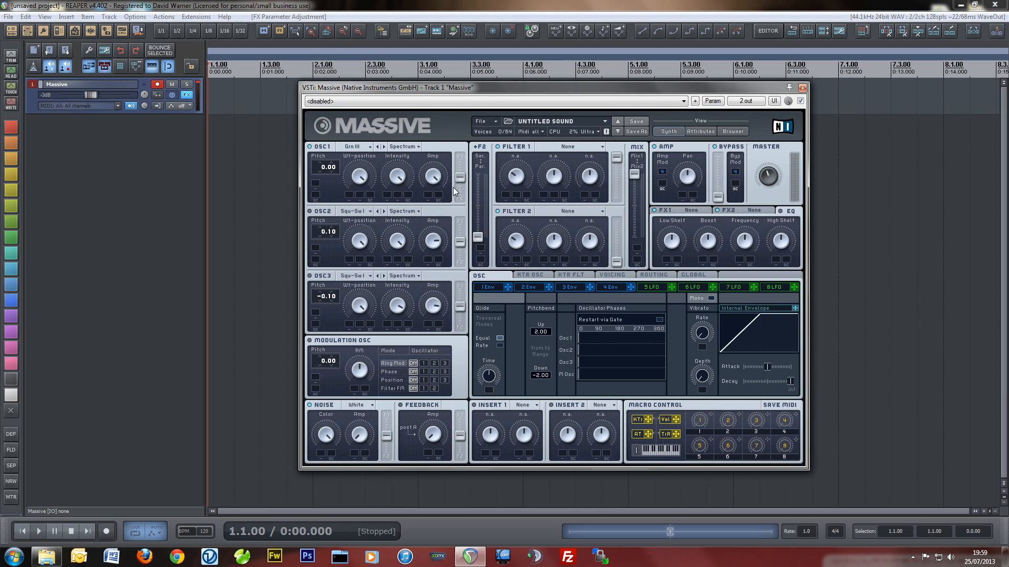
click(360, 151)
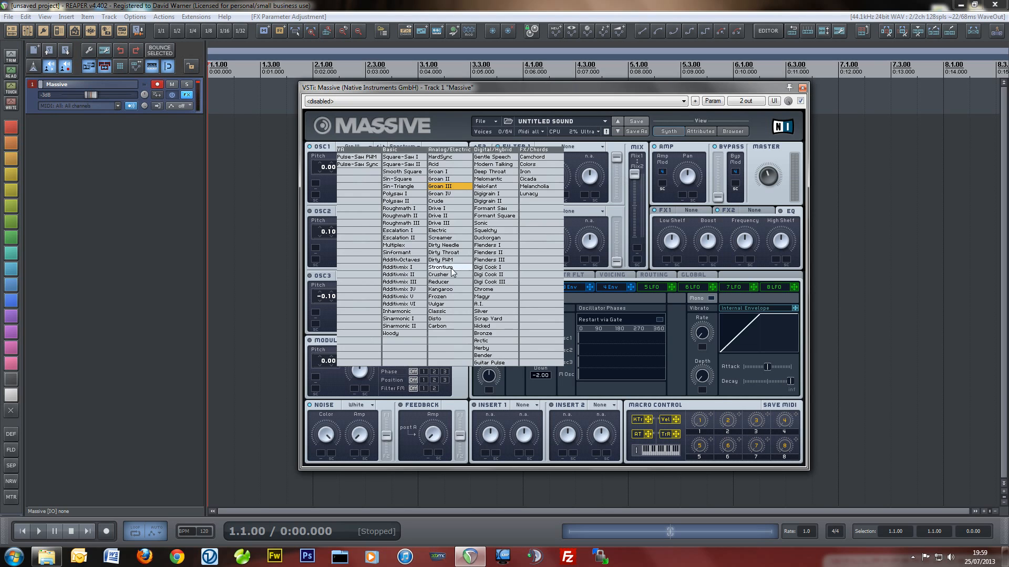
click(449, 267)
click(357, 147)
click(447, 264)
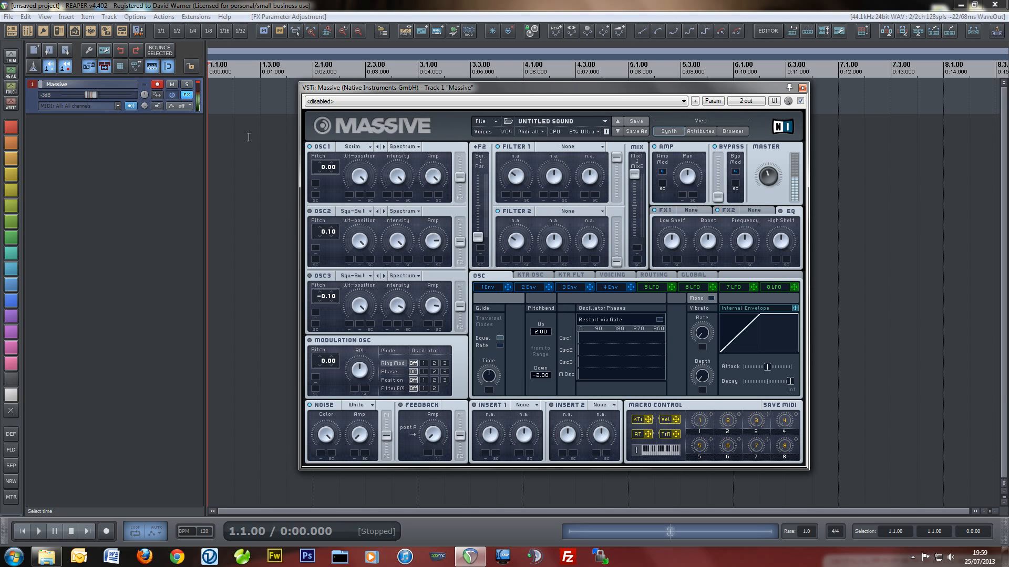
Browse the OSC1 wavetable list again and leave OSC1 on Screamer.
click(369, 147)
click(447, 237)
click(371, 151)
click(448, 244)
Look through OSC2's wavetable list without changing it, and sweep OSC1's Wt-position while playing.
click(361, 212)
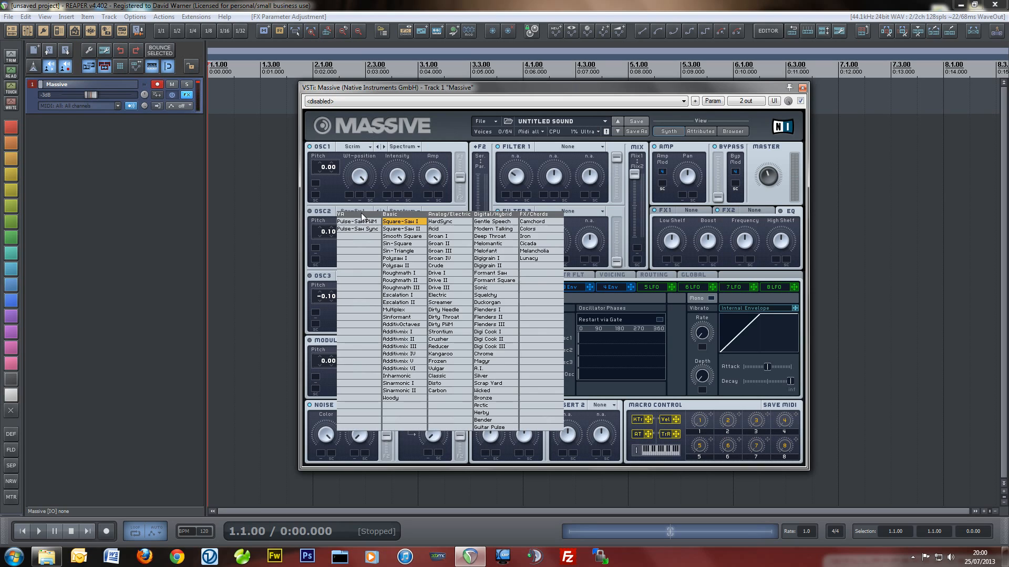
click(416, 92)
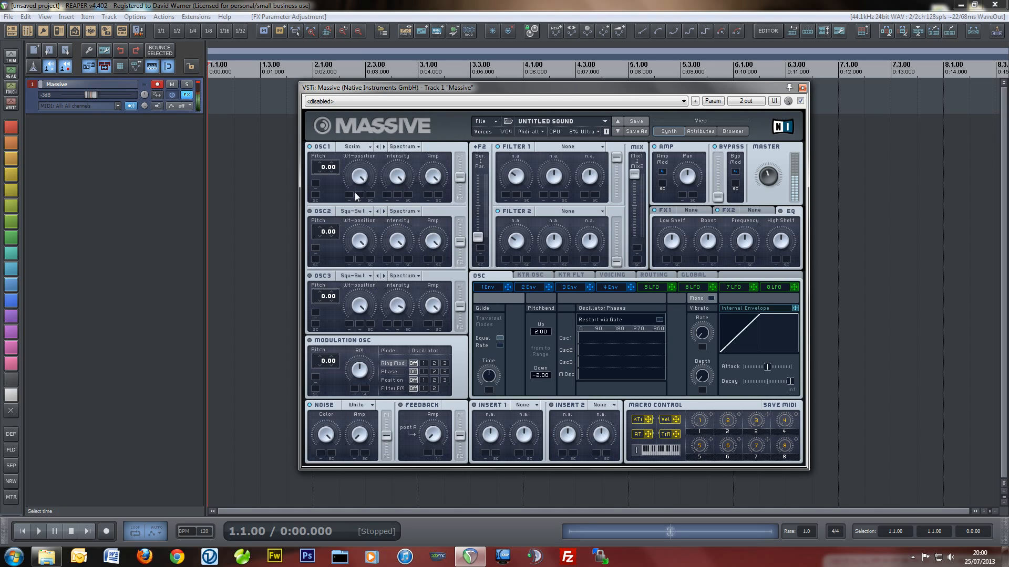
drag(361, 179, 364, 222)
drag(366, 182, 395, 200)
Audition the Murmur and Brown Noise types in the noise oscillator.
click(358, 406)
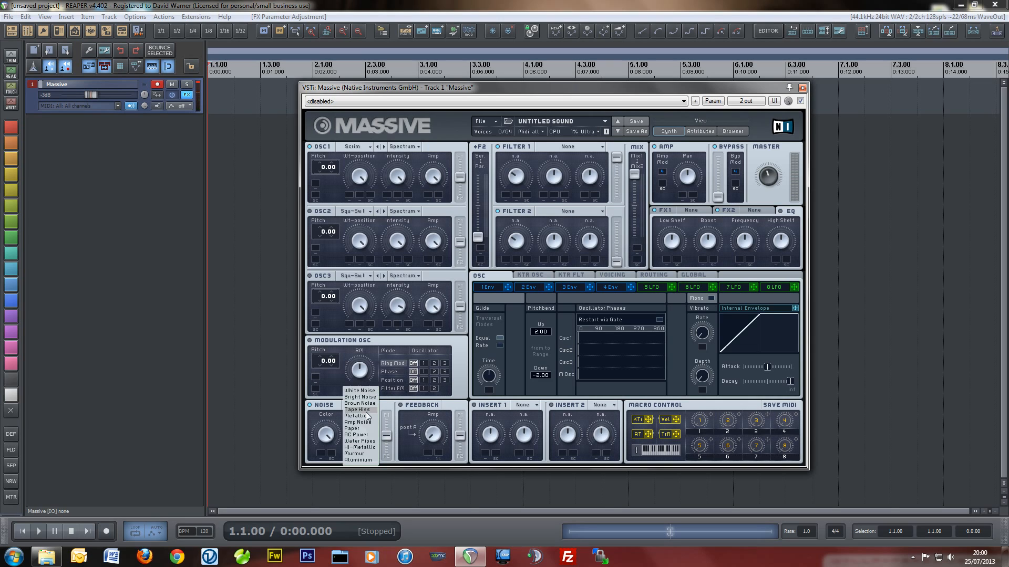
click(363, 453)
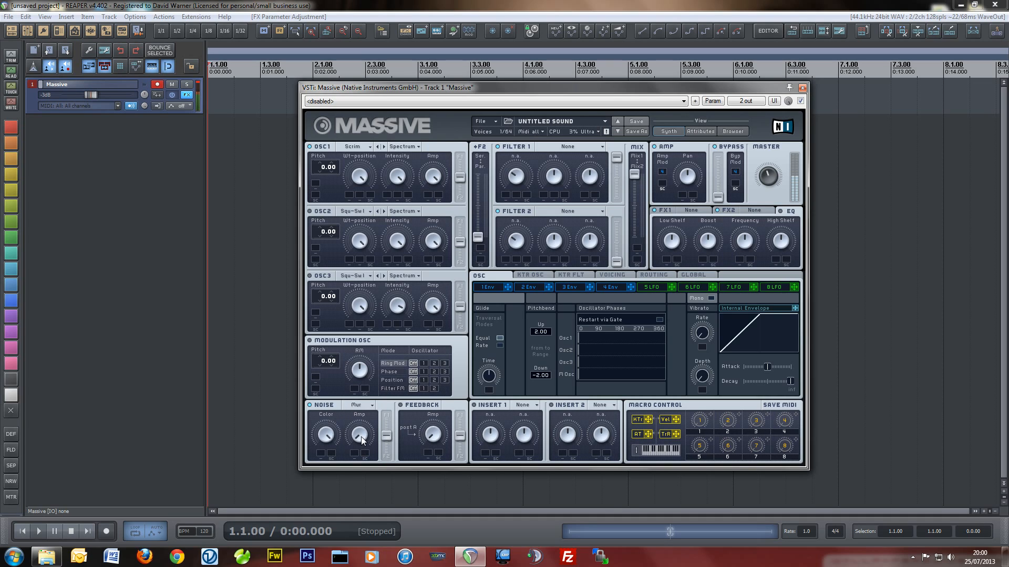
click(366, 406)
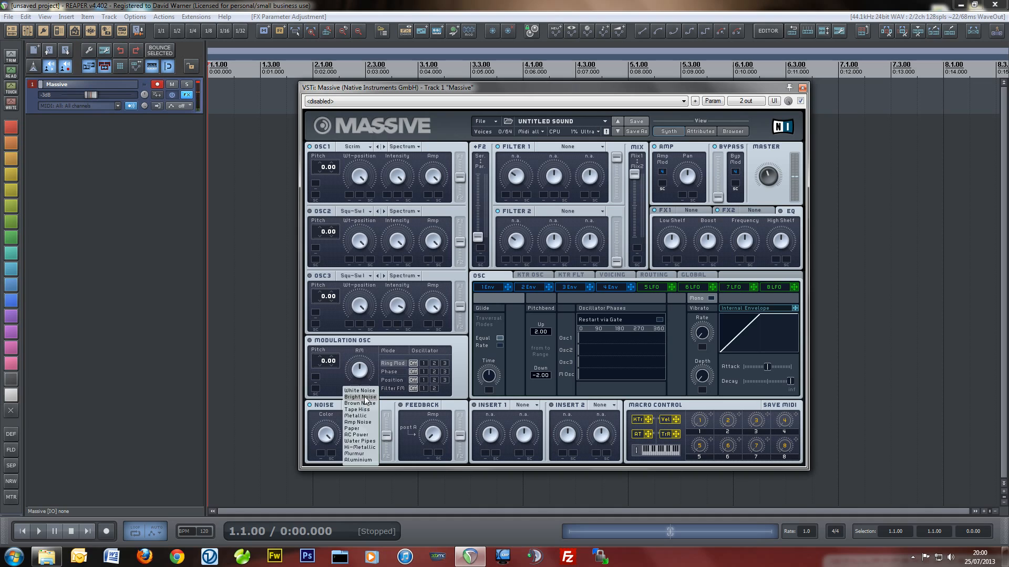
click(361, 403)
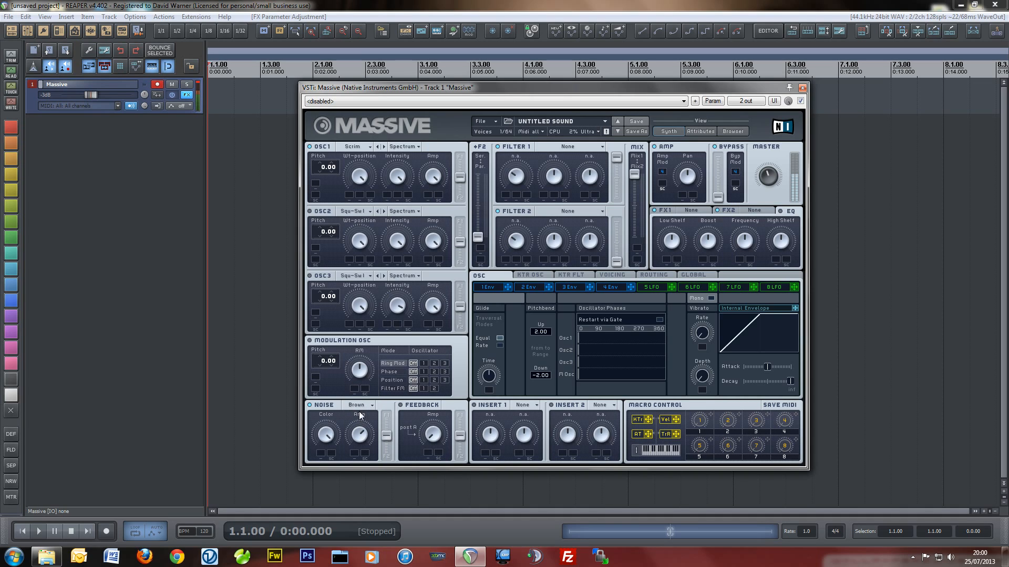
Set the noise type to White Noise and lower the noise Amp.
click(358, 406)
click(362, 395)
drag(360, 437, 360, 455)
Set Unisono to 6 and enable the Pan Position and Pitch Cutoff spreads, keeping the pitch spread minimal.
click(623, 275)
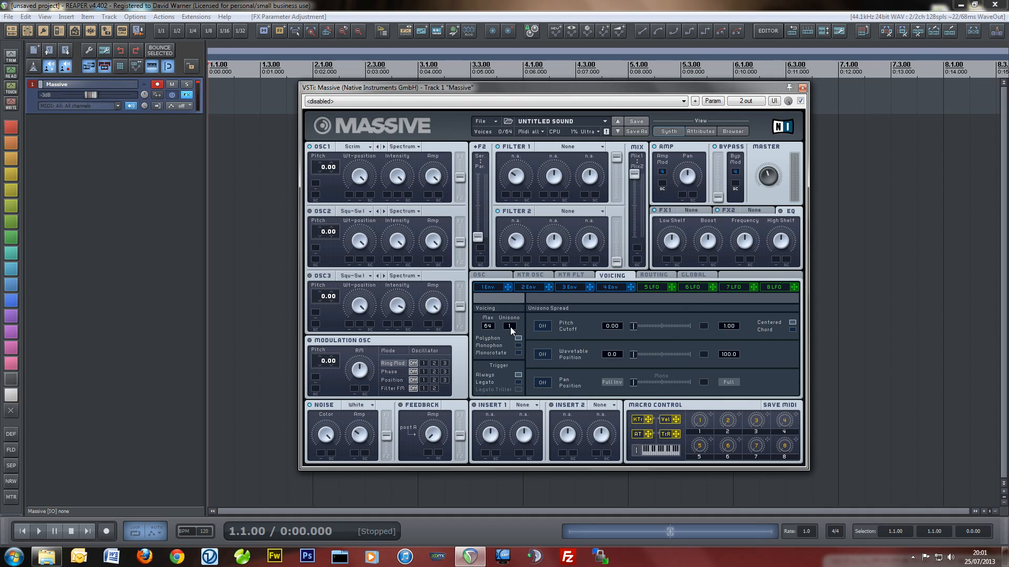
drag(512, 326, 515, 318)
drag(677, 387, 666, 387)
drag(684, 386, 693, 385)
drag(660, 385, 664, 386)
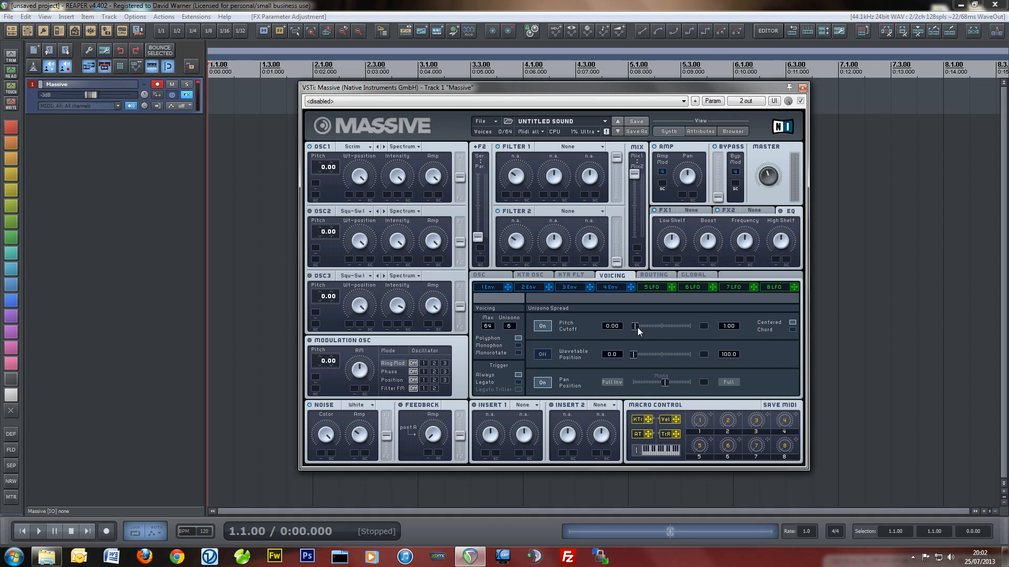
drag(669, 330, 633, 325)
drag(357, 220, 357, 278)
Set FX1 to Reverb and adjust its Density and Color.
click(704, 210)
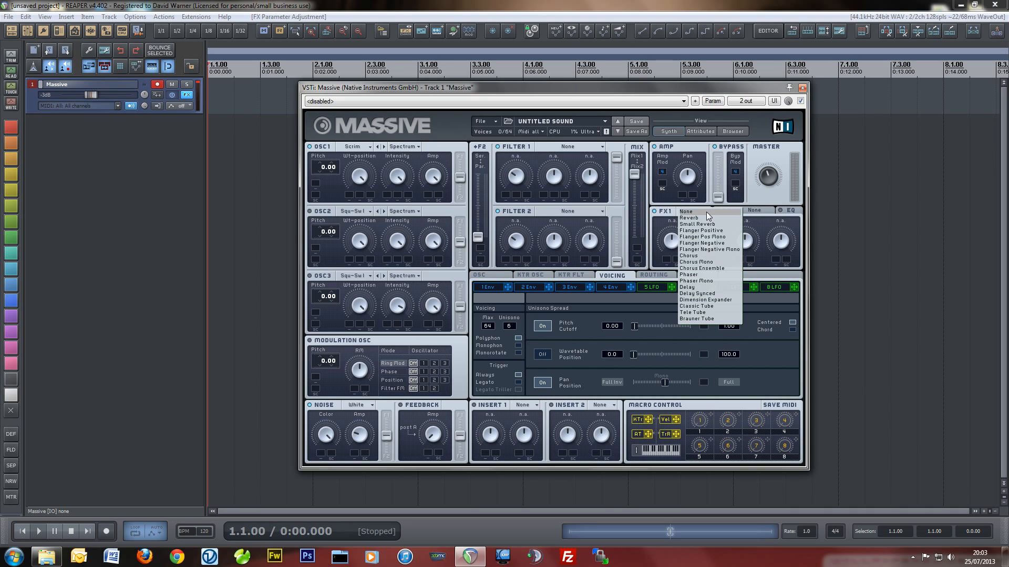
click(704, 218)
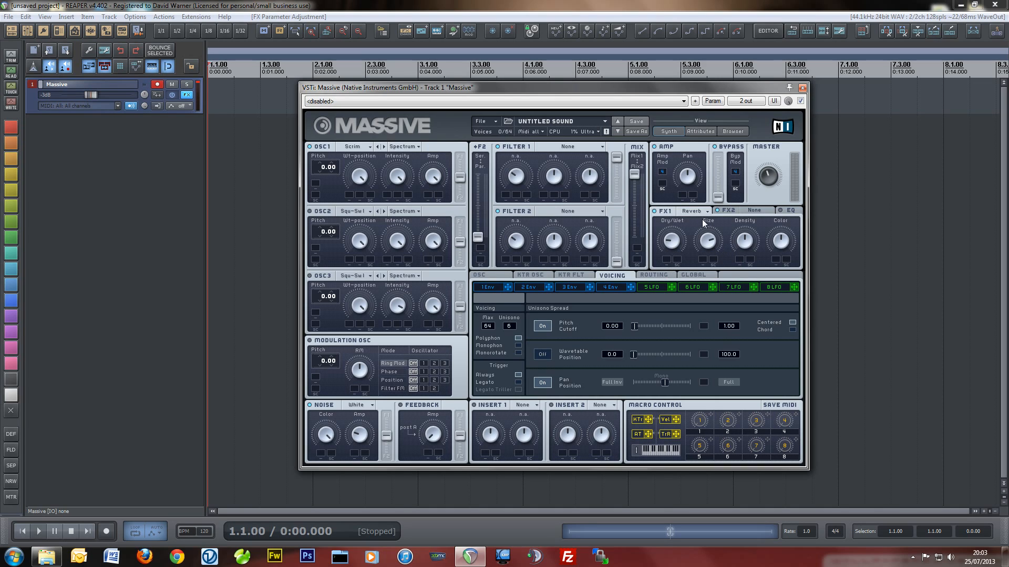
drag(747, 233, 738, 178)
drag(784, 241, 761, 143)
Set FX2 to Delay Synced and adjust the left channel's delay time.
click(771, 210)
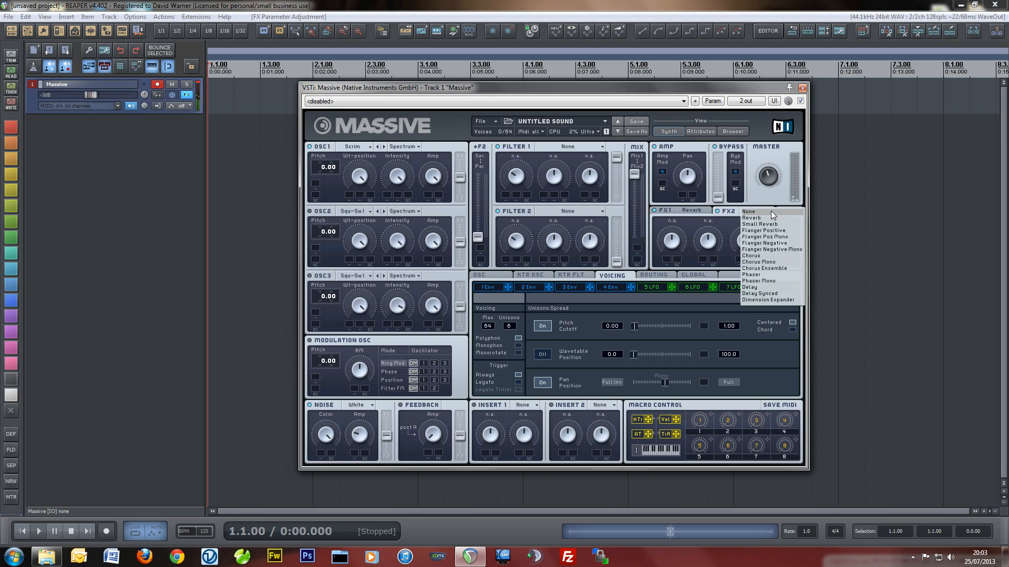
click(767, 296)
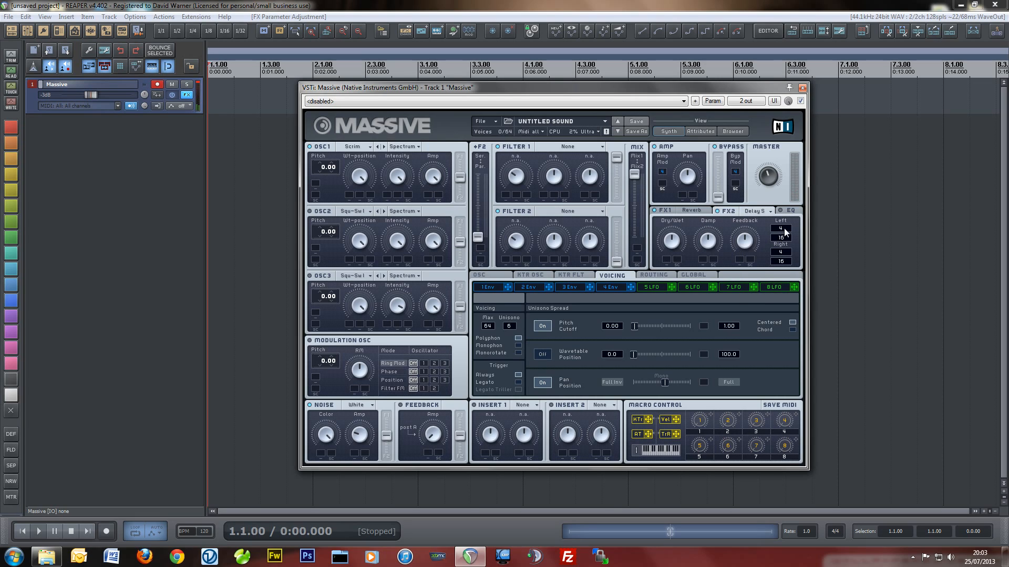
drag(785, 232, 784, 258)
scroll(787, 232, up, 1)
mouse_move(785, 232)
mouse_down()
mouse_move(785, 242)
mouse_move(785, 226)
mouse_up()
drag(785, 231, 785, 228)
Lower the High Shelf and raise the Boost in the EQ.
click(787, 213)
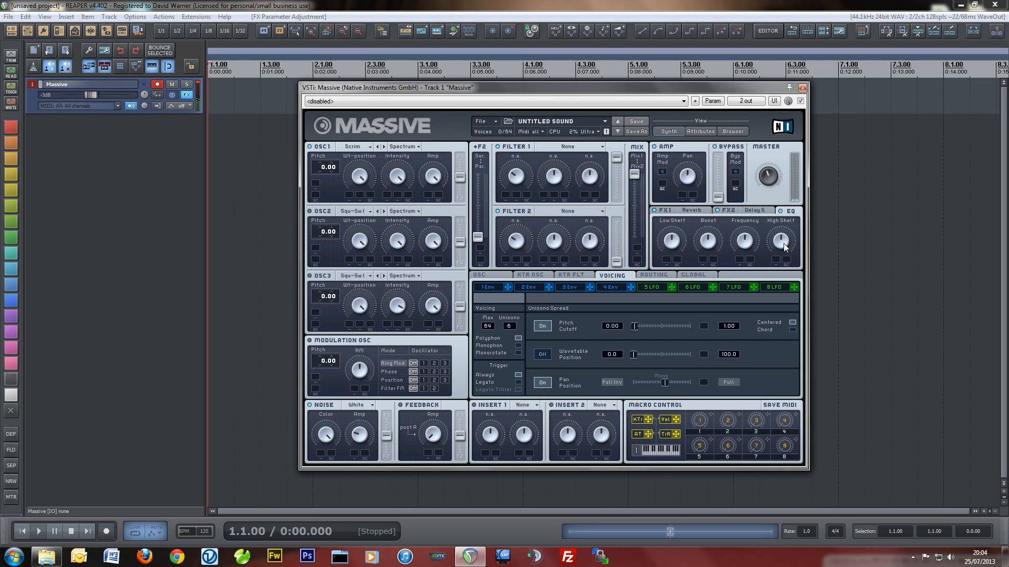
drag(783, 243, 777, 270)
drag(709, 247, 710, 230)
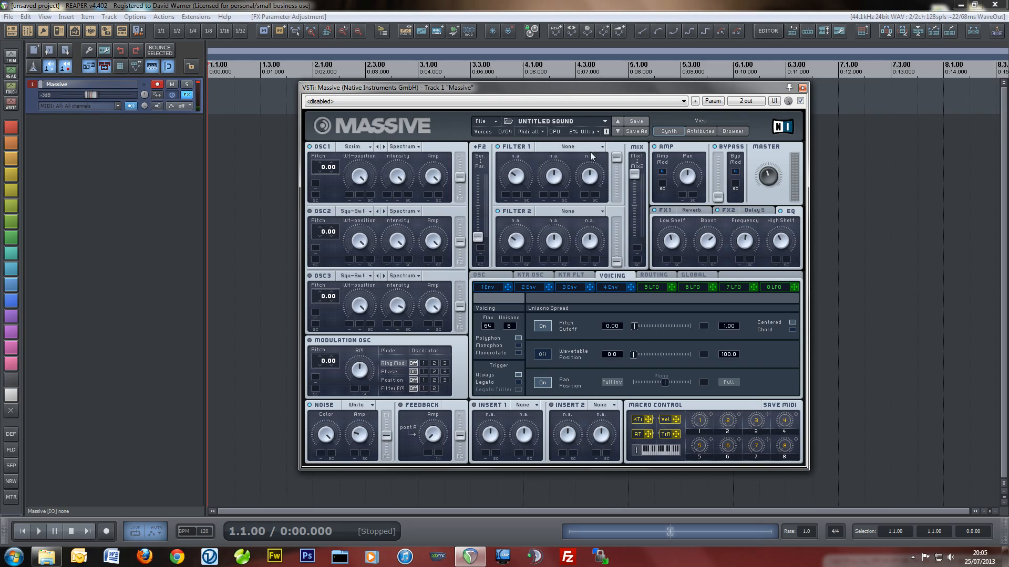
Try the Acid type on Filter 1, and set the filter to Comb.
click(603, 146)
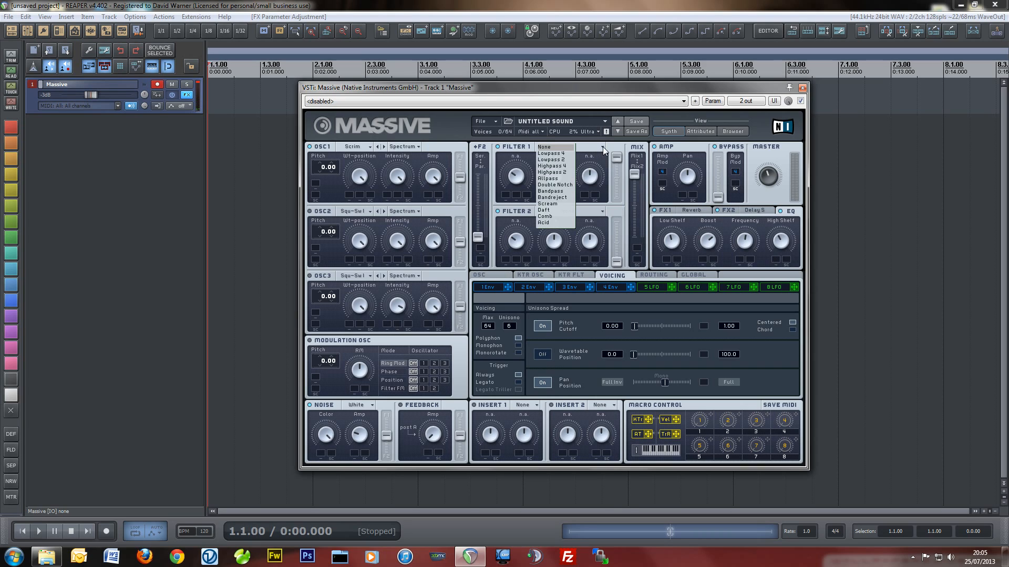
click(552, 223)
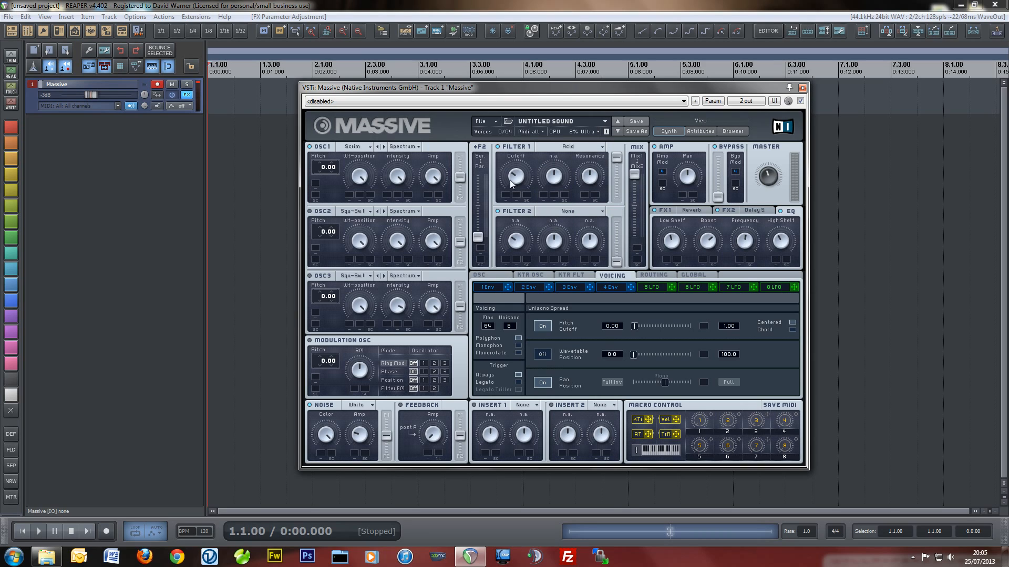
click(575, 147)
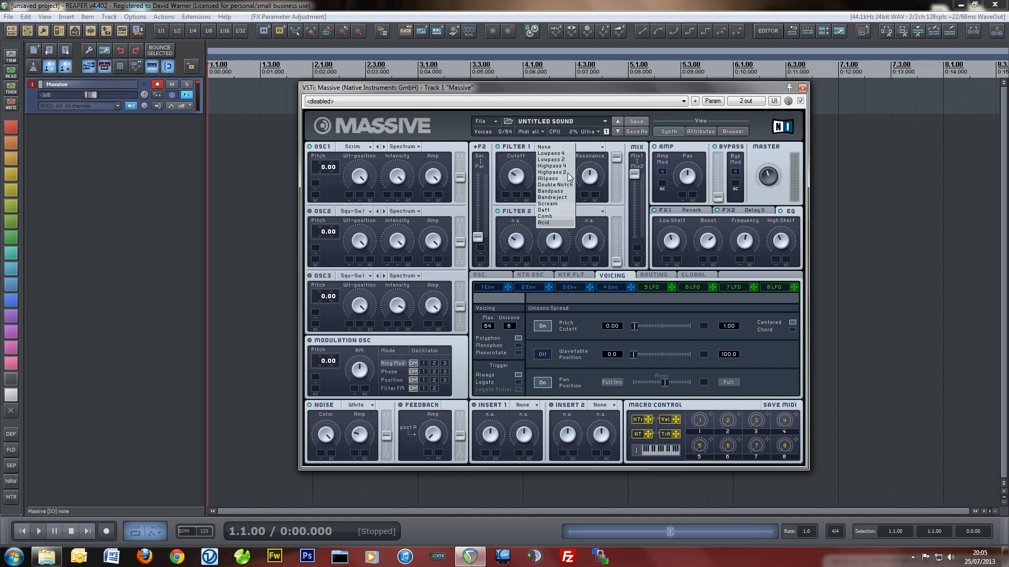
click(556, 216)
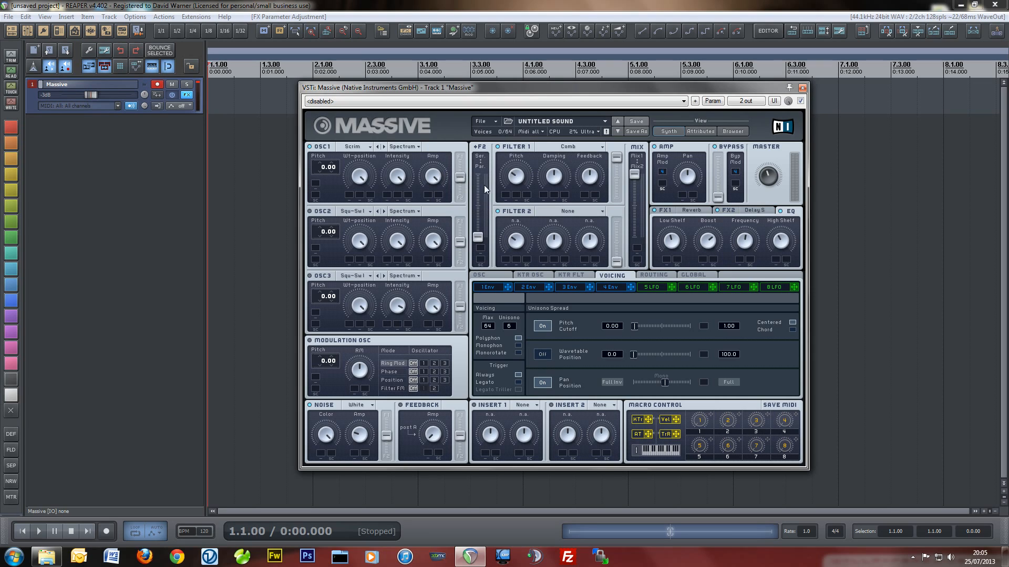
Route OSC1, OSC2, OSC3 and the noise oscillator fully into Filter 1.
drag(459, 177, 459, 157)
drag(460, 239, 460, 220)
drag(459, 306, 459, 286)
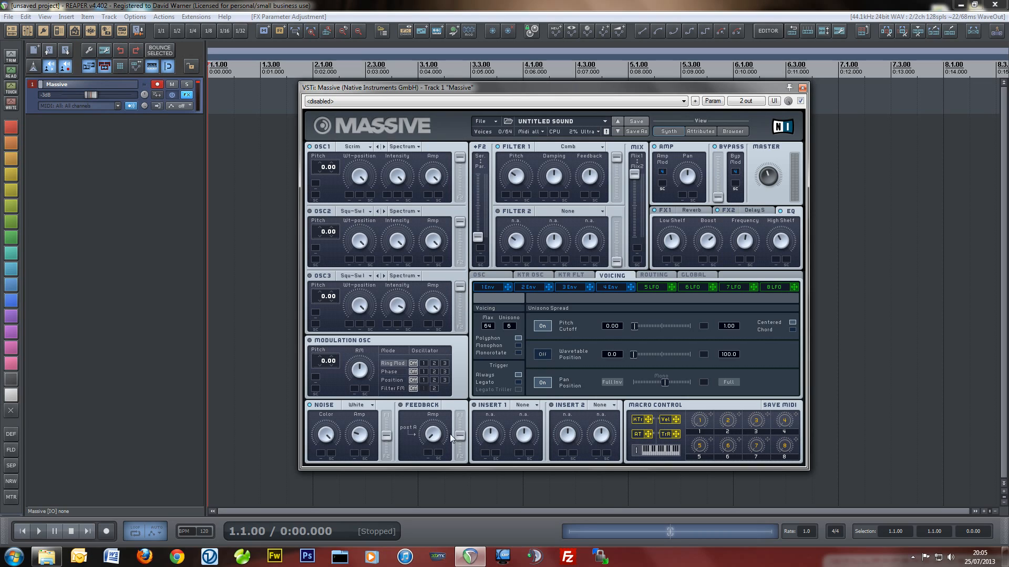
drag(388, 432, 385, 334)
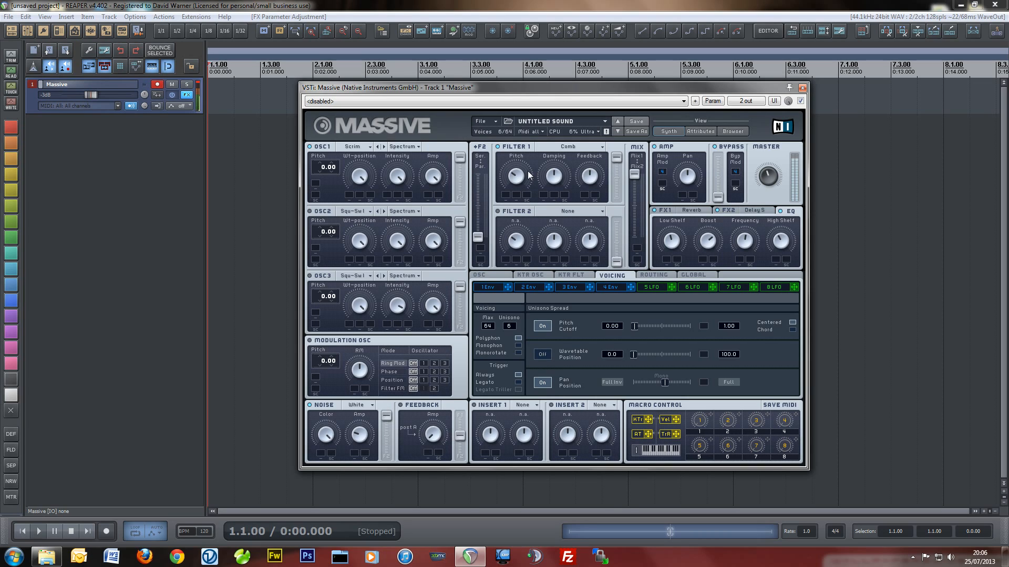
Adjust the Comb filter's Pitch and Feedback, and lower OSC1's Wt-position.
drag(517, 176, 515, 191)
drag(515, 175, 515, 168)
drag(588, 170, 591, 199)
drag(394, 220, 393, 149)
drag(358, 200, 361, 250)
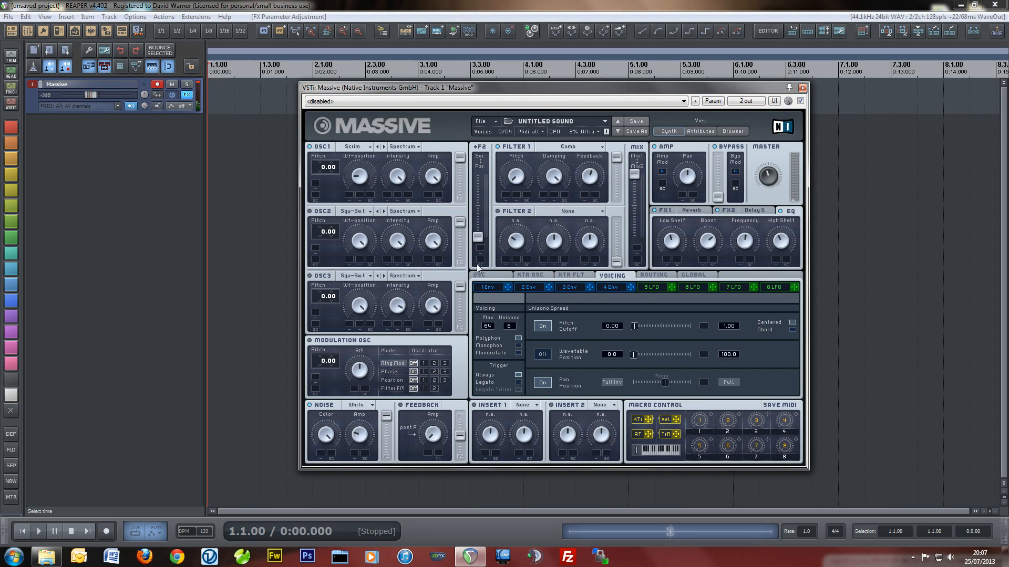
Compare the 1 Env and 4 Env envelopes and try assigning 1 Env to an oscillator's Wt-position.
click(499, 286)
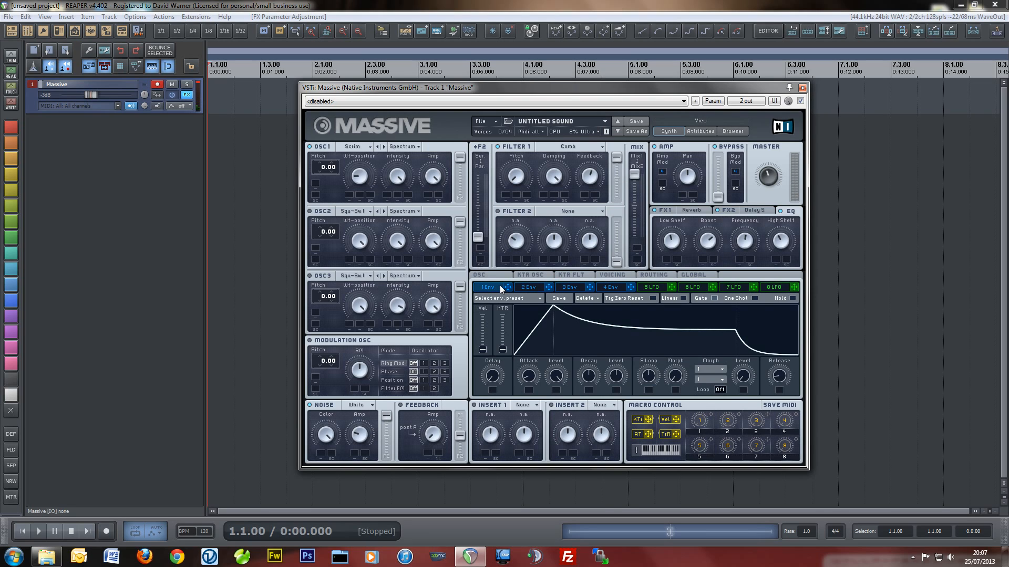
click(609, 286)
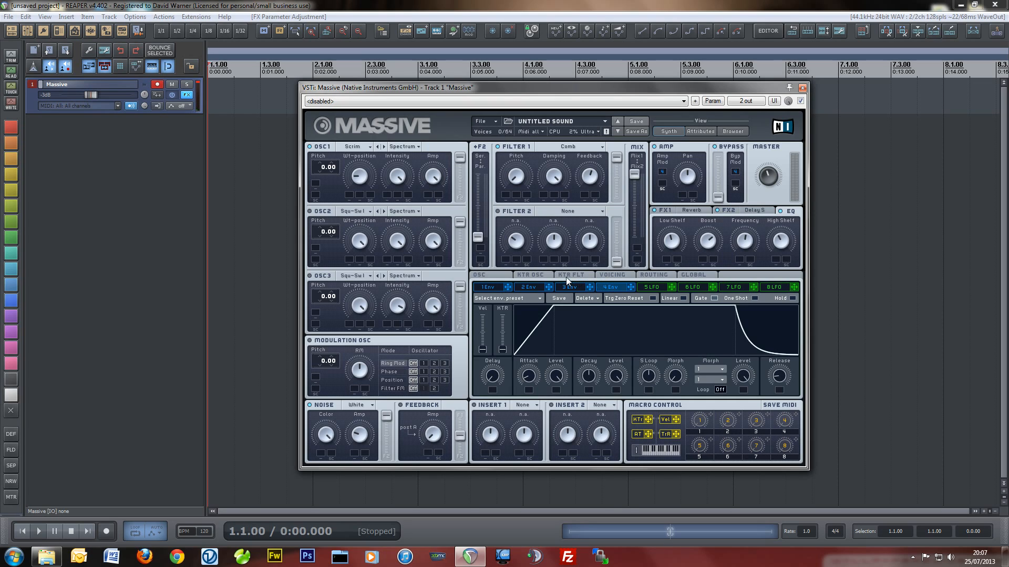
click(492, 288)
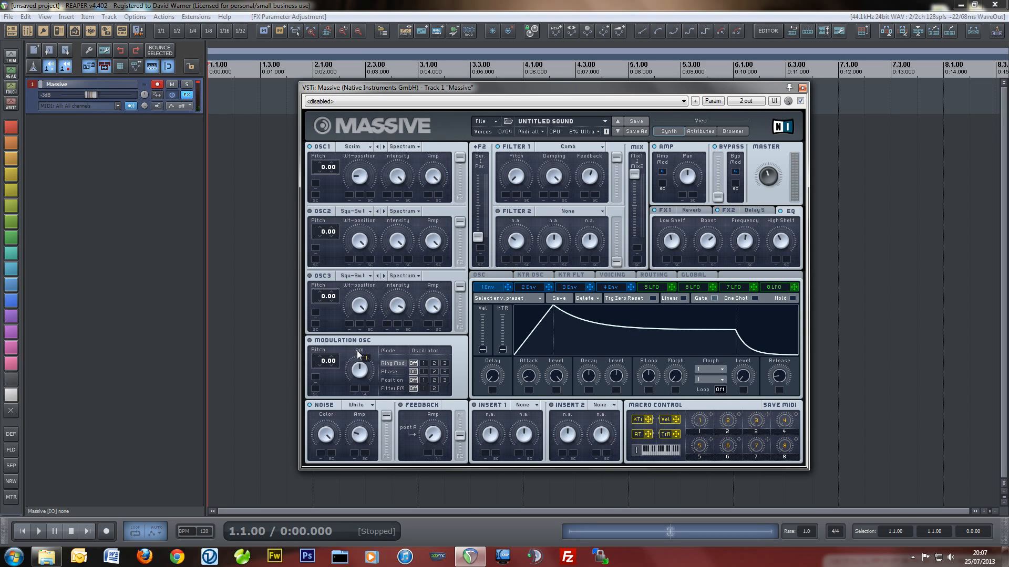
drag(357, 351, 348, 259)
Modulate OSC1's Intensity and the noise Amp with macro 1, lowering the base Intensity and setting the modulation ranges.
drag(389, 204, 388, 195)
drag(401, 174, 400, 308)
drag(389, 195, 386, 42)
drag(711, 413, 356, 455)
drag(355, 452, 355, 454)
Assign macro 2 to OSC1's Wt-position and set its modulation range.
drag(739, 415, 424, 228)
drag(349, 196, 350, 198)
drag(352, 199, 353, 175)
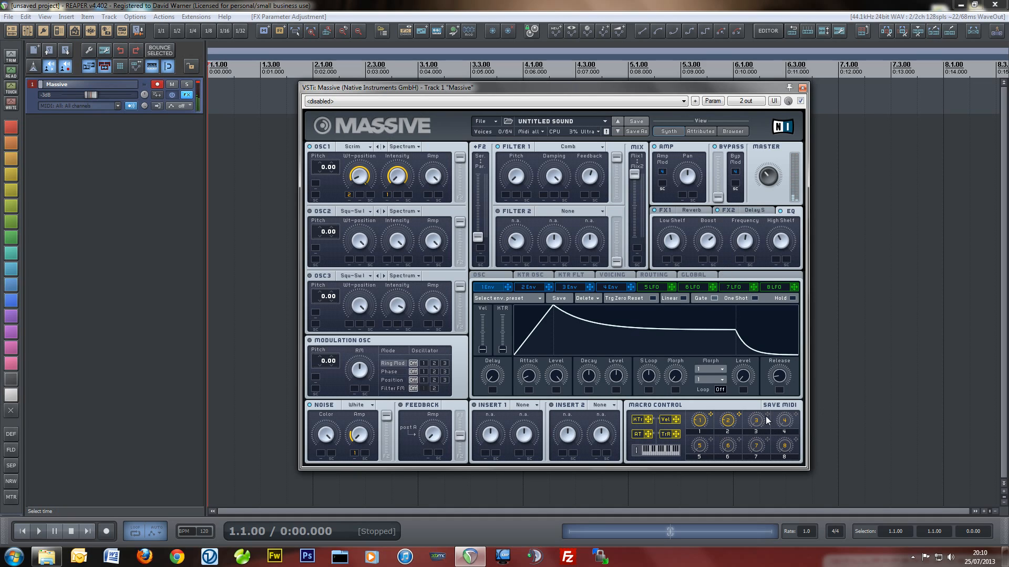
Assign macro 3 to the Comb filter's Pitch and to OSC1's Amp.
drag(765, 416, 506, 198)
drag(768, 418, 582, 200)
drag(582, 200, 430, 198)
Lengthen the Attack and lower the Attack Level of 4 Env, and adjust macro 3's range on OSC1's Amp.
click(608, 287)
mouse_move(530, 368)
mouse_down()
mouse_move(524, 357)
mouse_move(529, 375)
mouse_up()
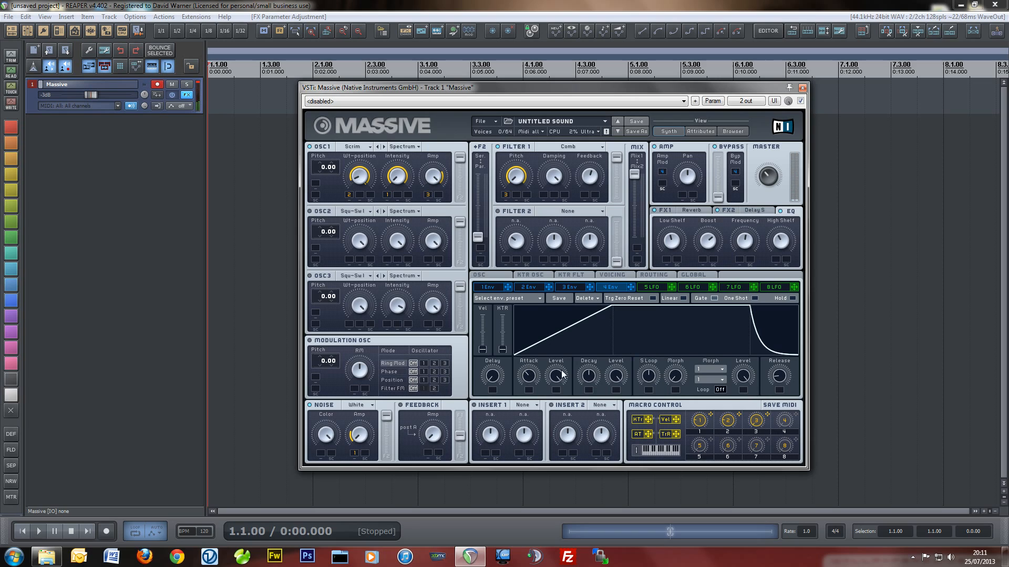
drag(560, 359, 558, 403)
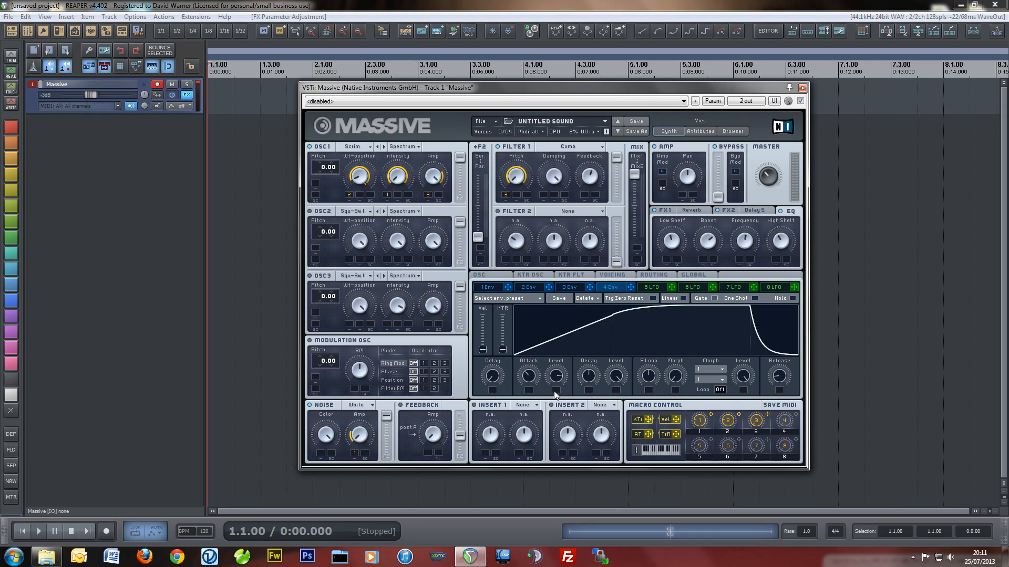
drag(529, 381, 528, 362)
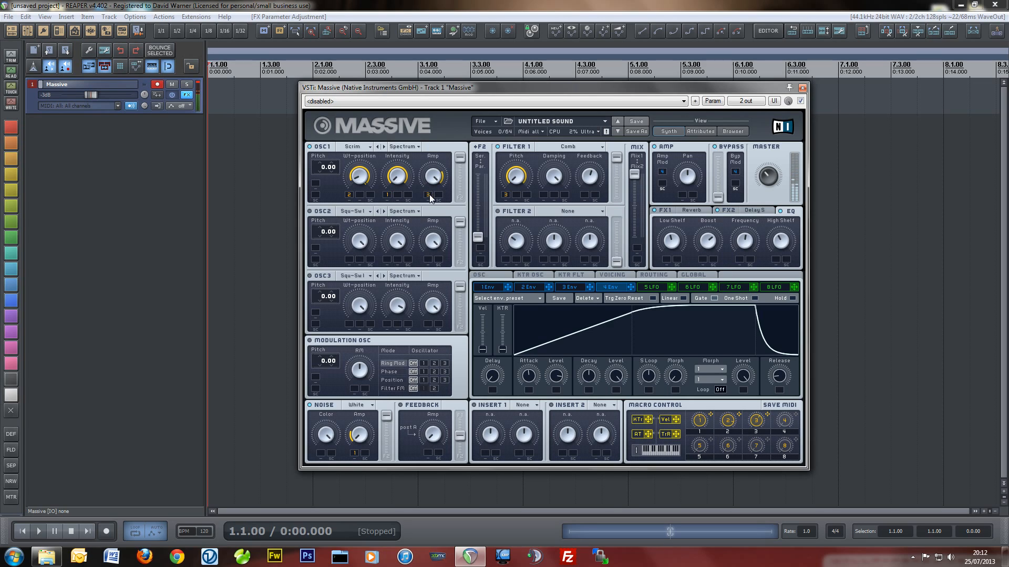
drag(428, 194, 427, 187)
Lengthen the Decay and Release of 4 Env.
drag(590, 376, 591, 325)
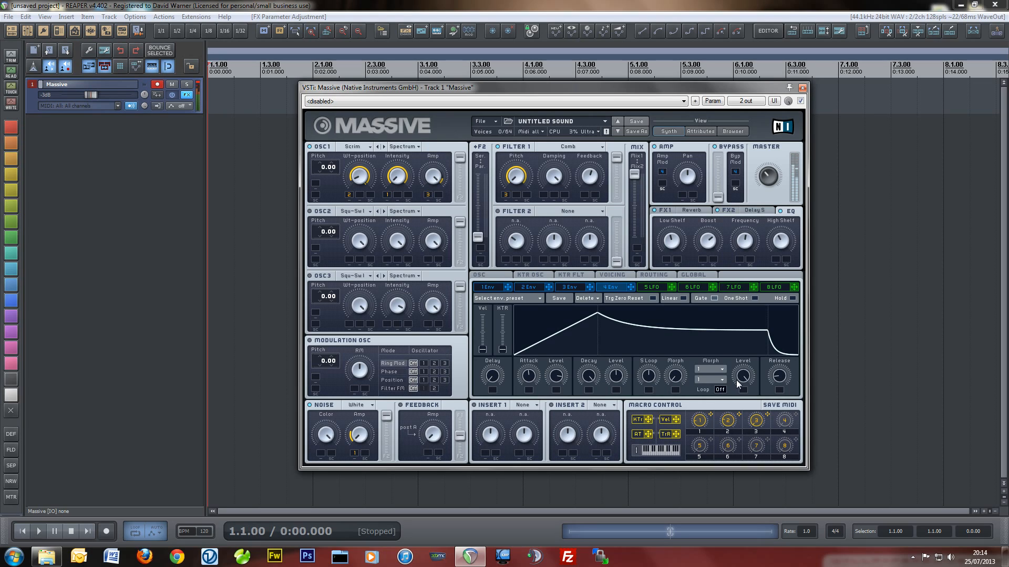
drag(780, 377, 779, 350)
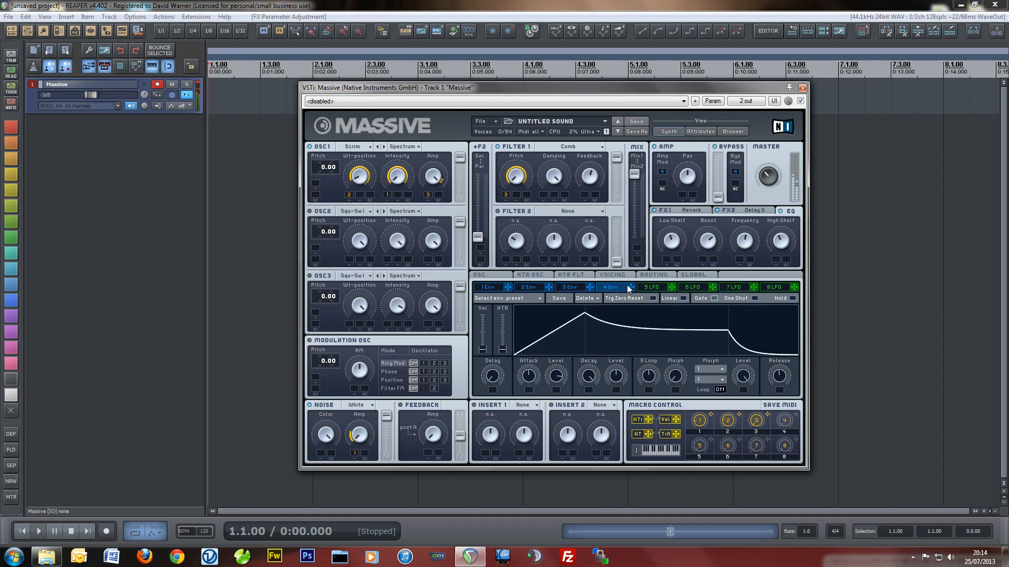
drag(781, 380, 780, 355)
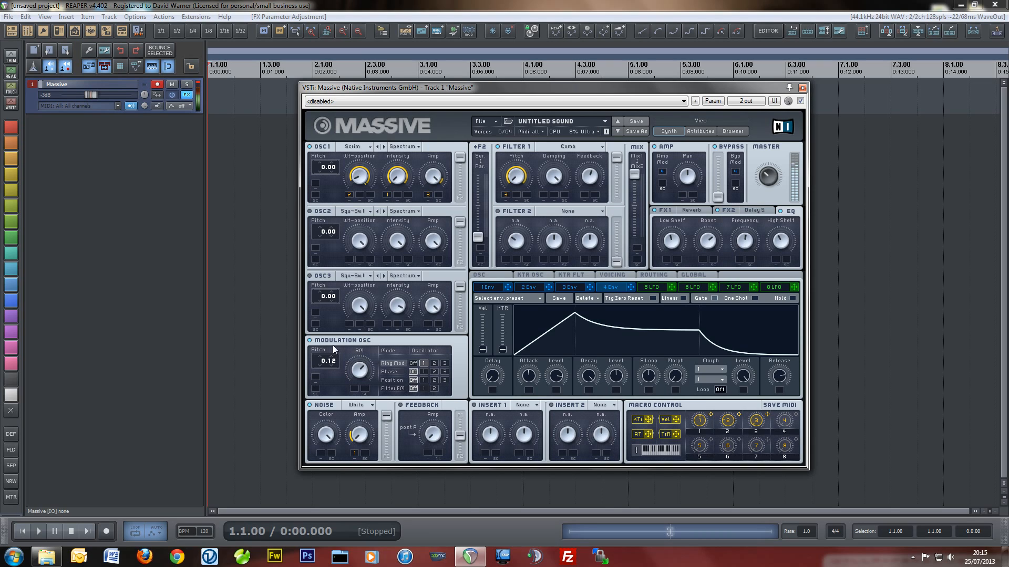
Turn off the modulation oscillator's ring modulation of OSC1 and display the signal routing.
drag(340, 290, 350, 213)
click(414, 364)
click(654, 275)
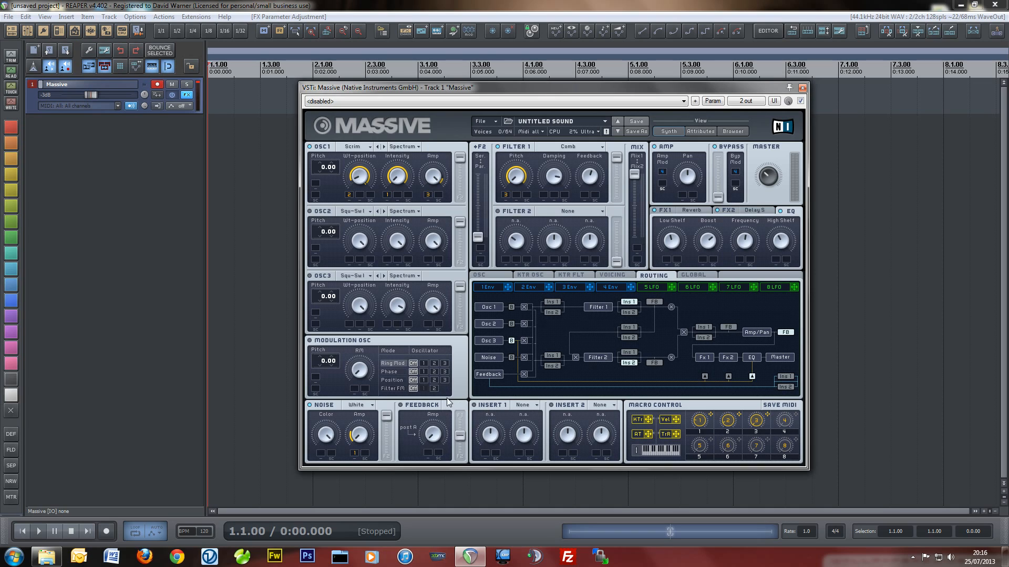
Fine-tune the unisono Pan Position spread in the voicing settings, and check the macro assignments in the Attributes view.
click(609, 275)
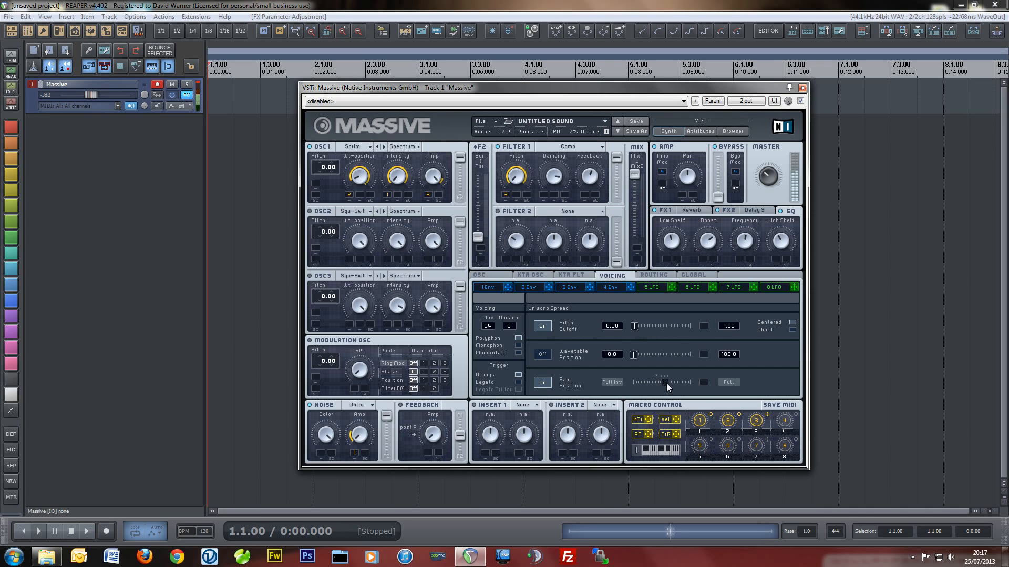
mouse_move(668, 384)
mouse_down()
mouse_move(683, 387)
mouse_move(672, 384)
mouse_up()
click(701, 131)
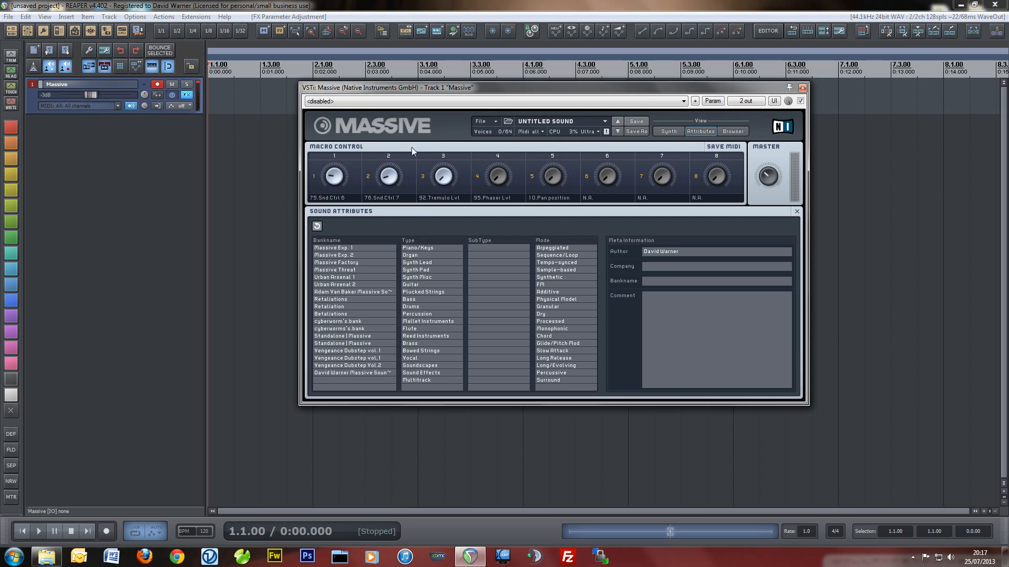
click(672, 132)
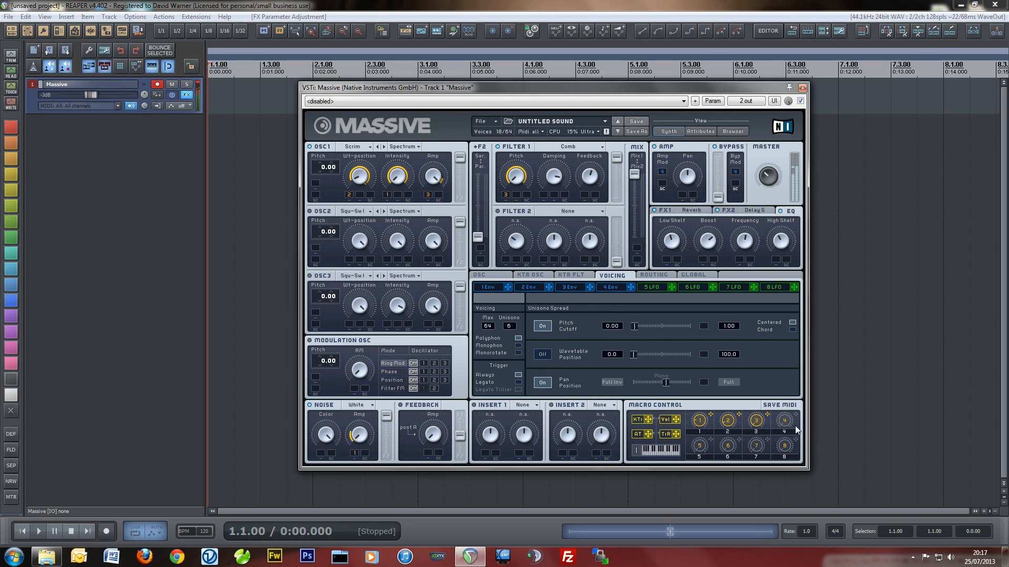
Assign macro 4 to the Dry/Wet and Size of the FX1 Reverb, and return to the EQ settings.
click(703, 210)
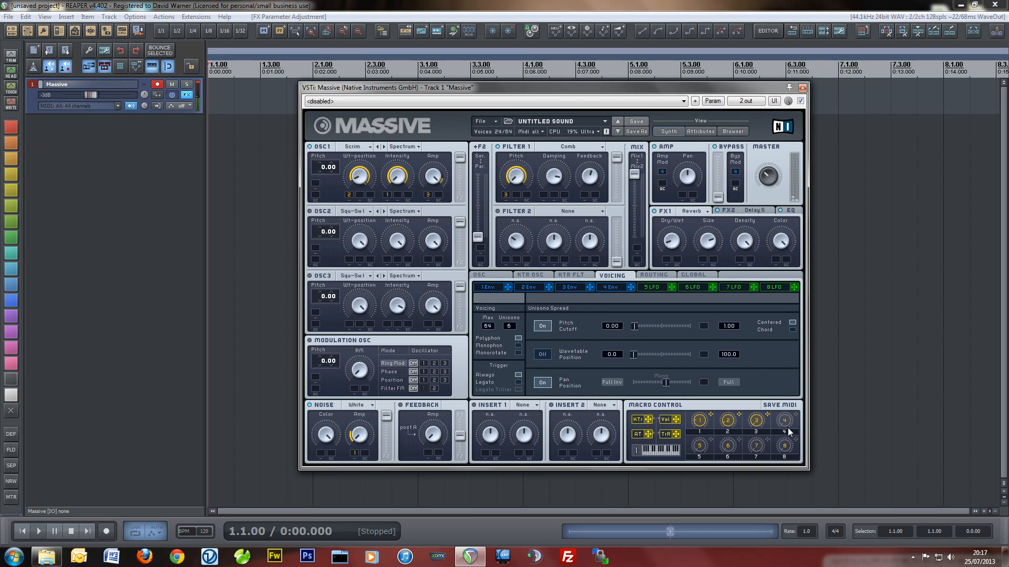
drag(795, 415, 666, 259)
drag(795, 418, 702, 260)
click(787, 211)
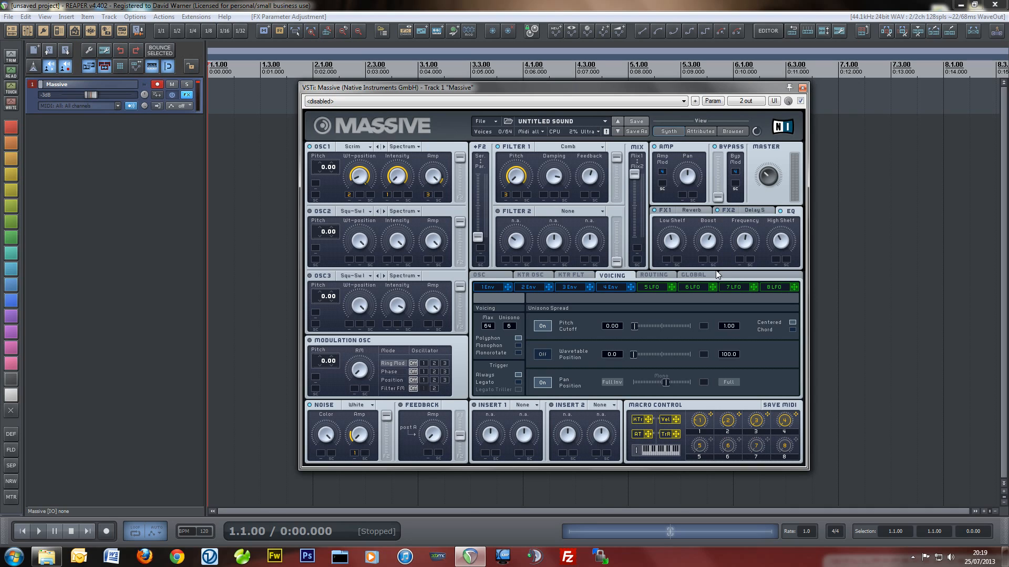
In the sound attributes, enter the author's website as the company and select the author's own Massive soundset as the bank name.
click(699, 132)
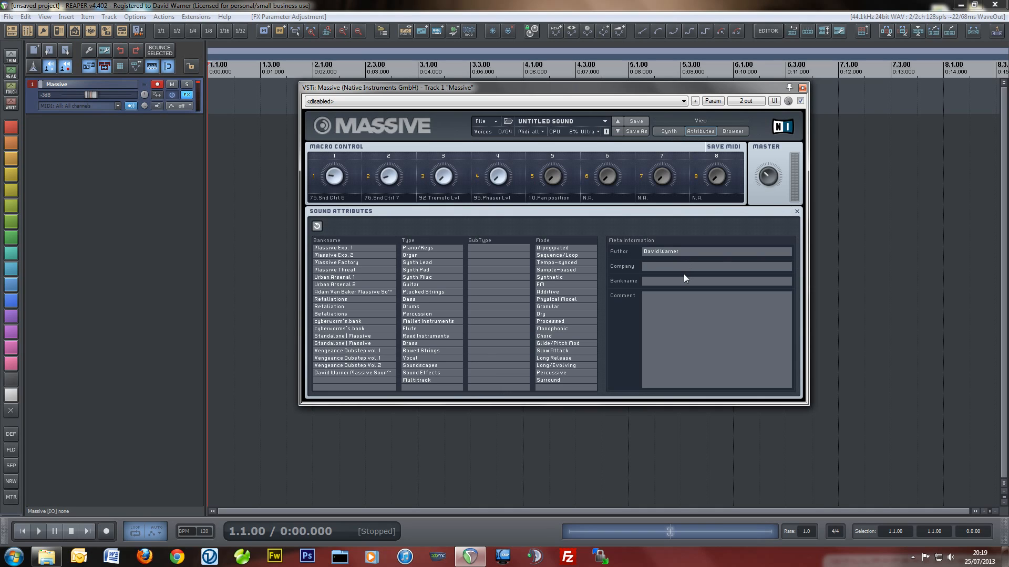
text(www.davidwarnerofficial.co.uk)
click(380, 375)
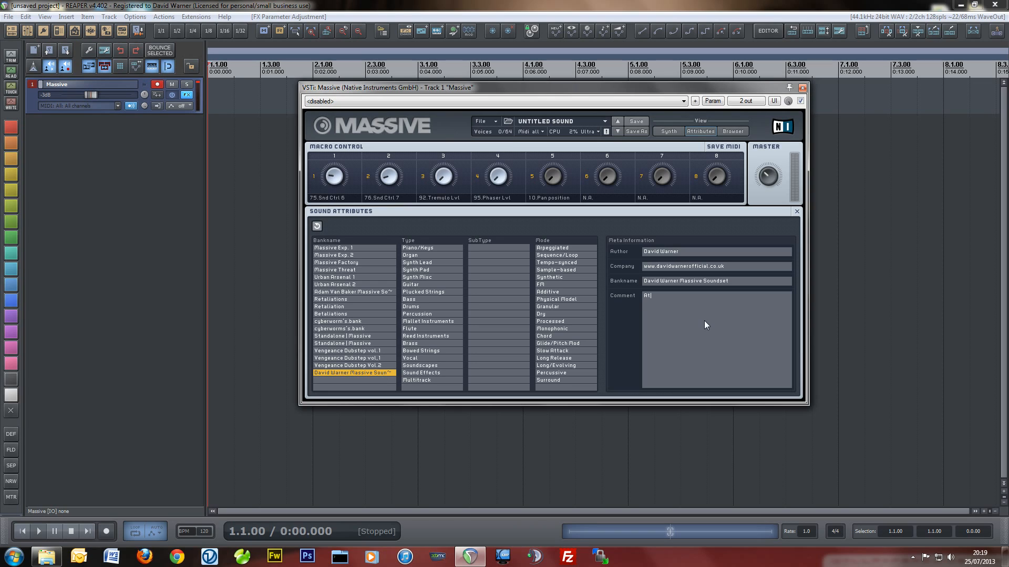
Write the sound's comment "Atmospheric man! Didn't quite intend THAT kind of sound! Tweak the macro's for craziness! :D".
text(mospheric man! Didn't quite int)
text(end THAT kind of sound! Tweak the macro's for craziness)
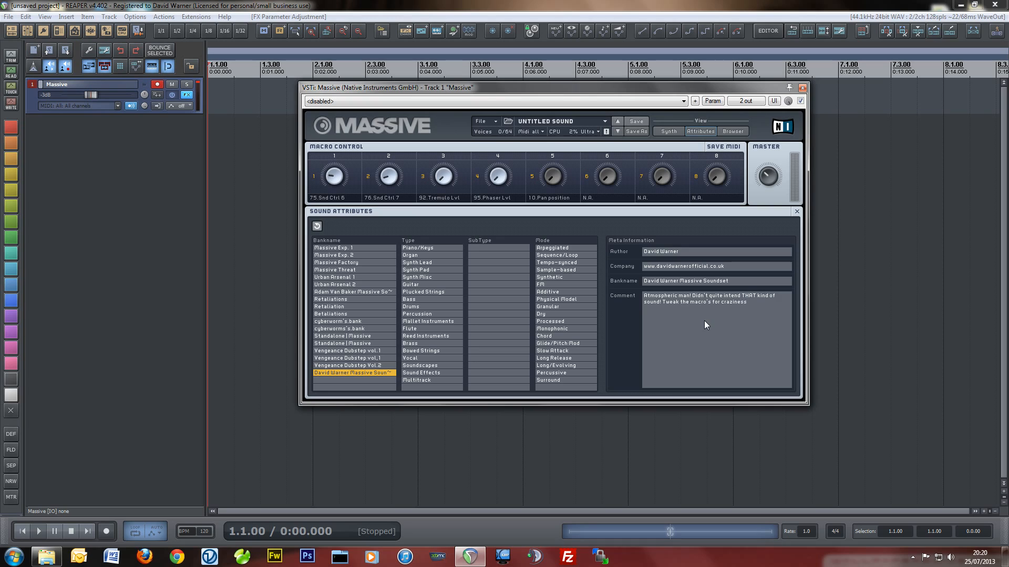
text(! :D)
Return to the Synth view and label macros 1 to 4 Intense, Character, Radiation and Rvrb Epic!
click(670, 132)
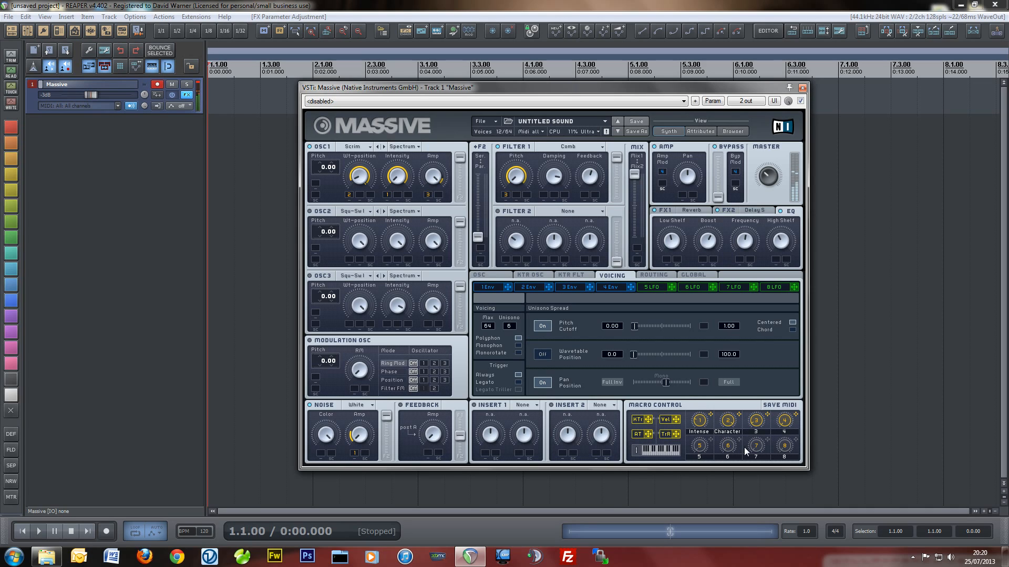
double_click(758, 433)
text(Radiation)
text(picn)
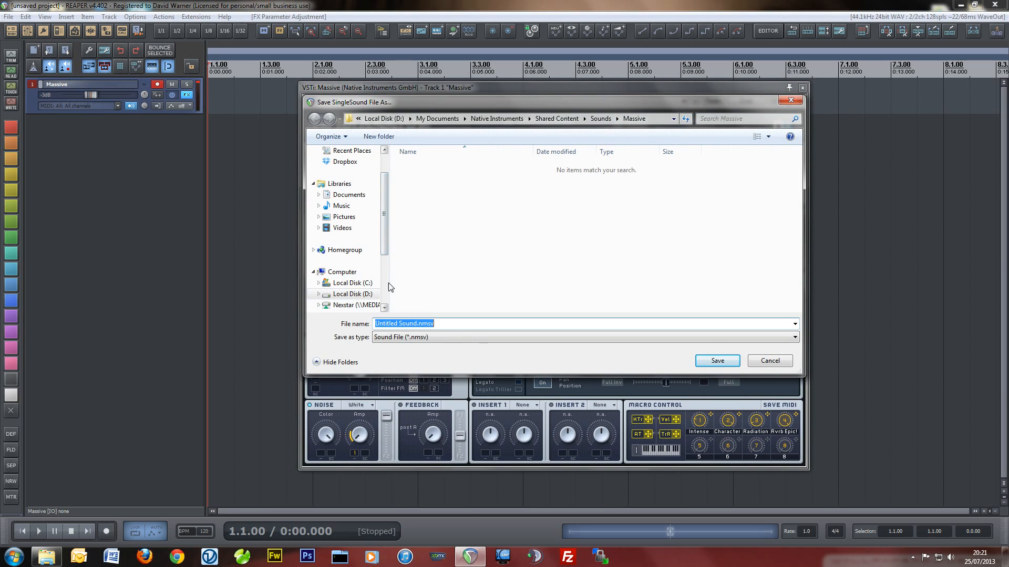
Browse the save location to the author's own folder inside Documents, Native Instruments, Massive, Sounds.
click(385, 168)
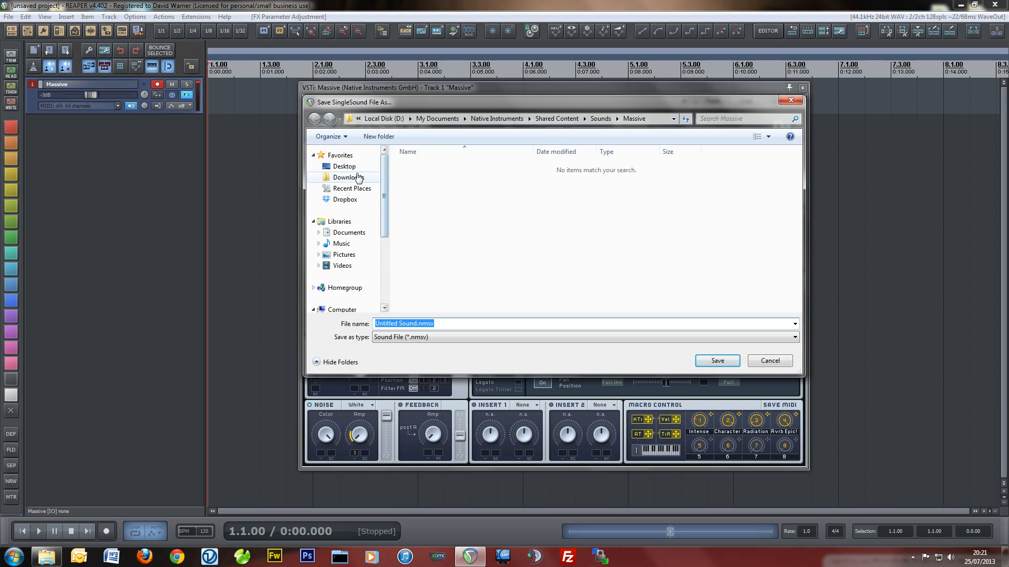
click(348, 233)
click(455, 286)
scroll(453, 285, down, 10)
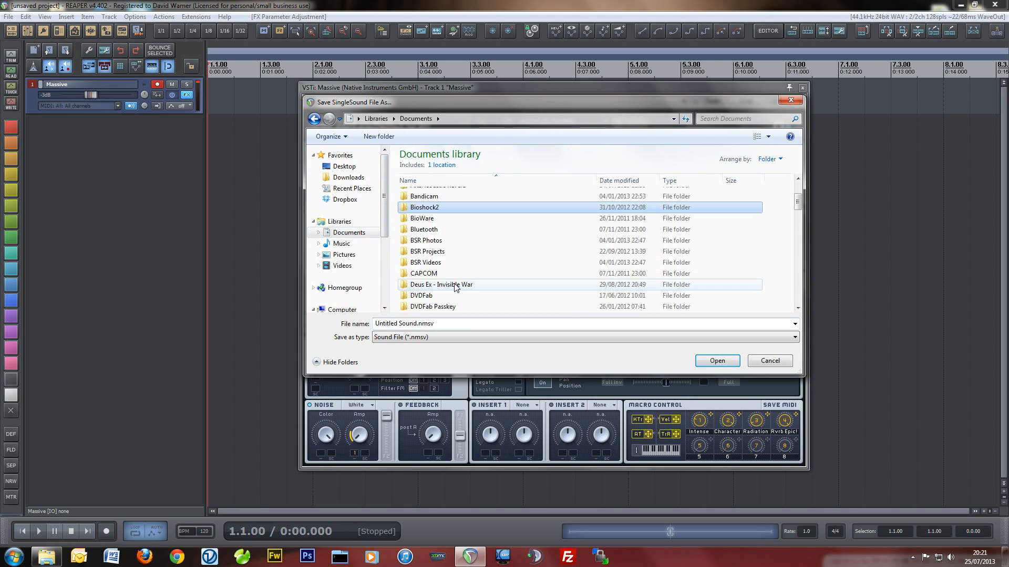
scroll(451, 285, up, 3)
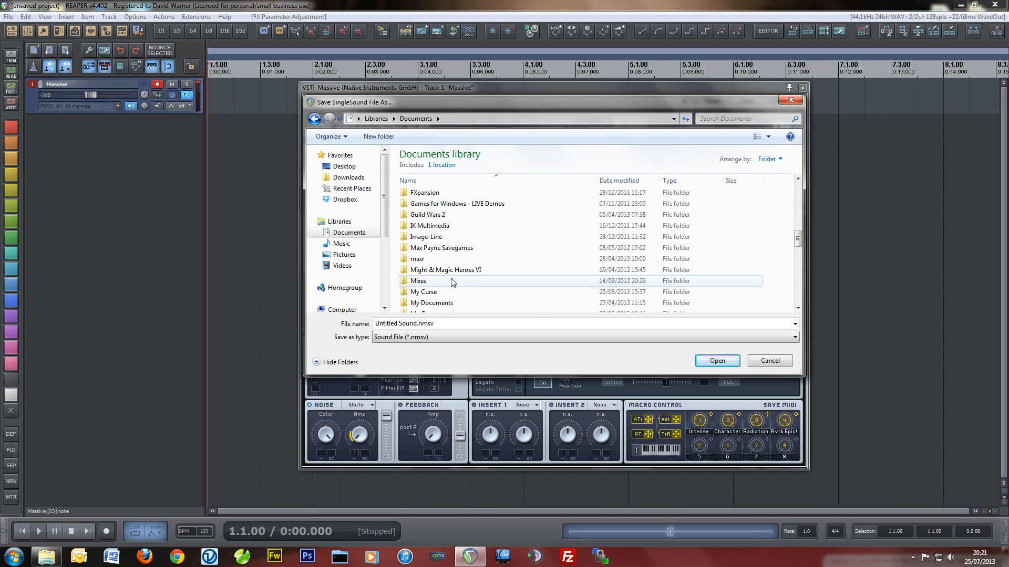
scroll(451, 285, down, 3)
double_click(439, 296)
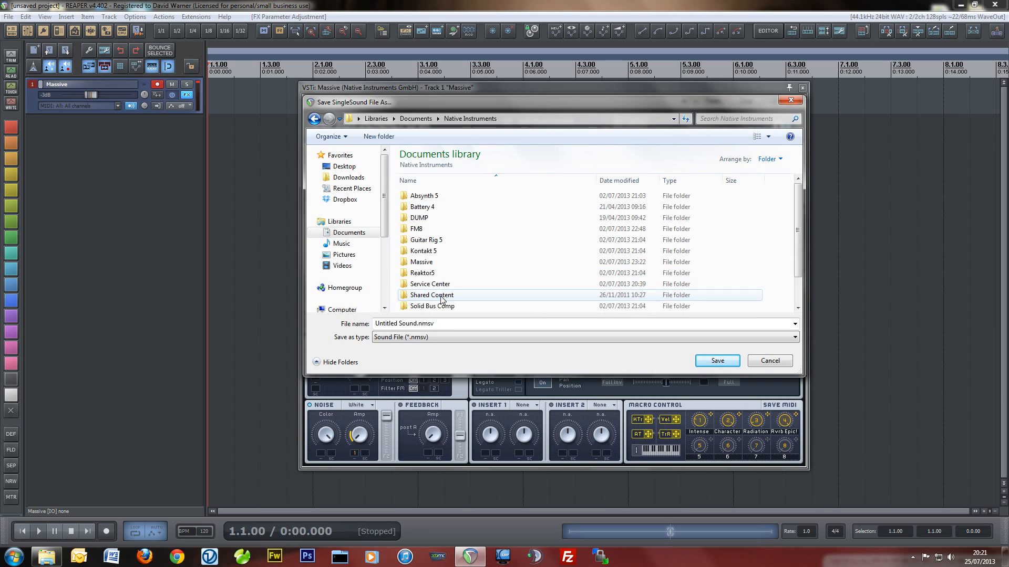
double_click(438, 261)
double_click(435, 220)
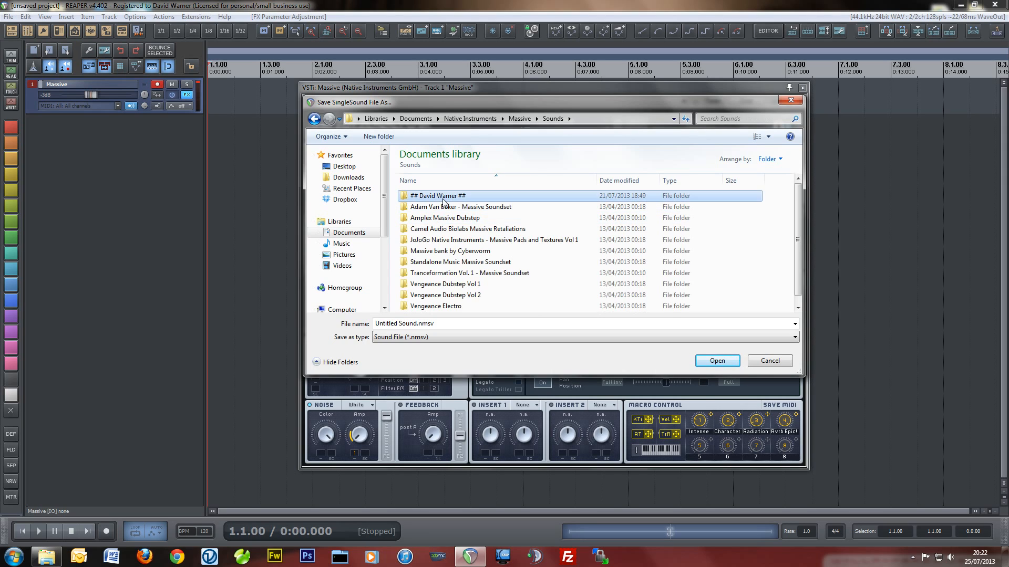
double_click(439, 198)
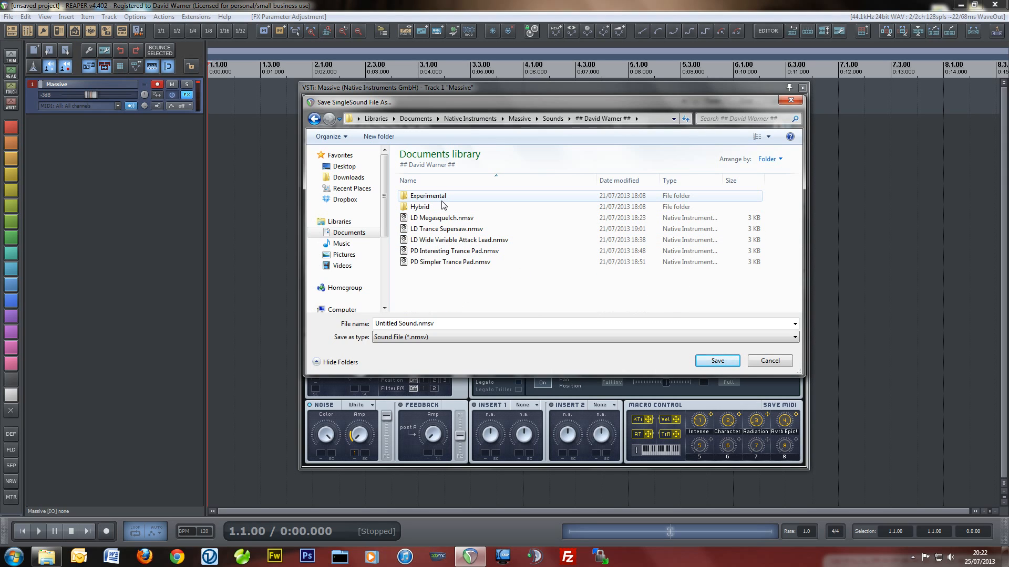
Save the sound under the file name ATM Metal Aliens Attack.nmsv.
click(428, 323)
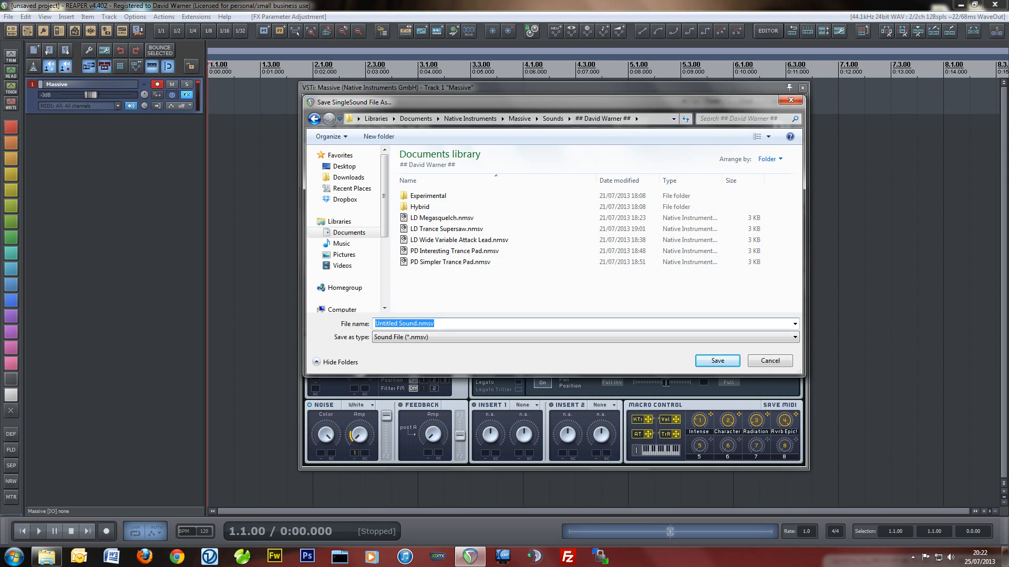
drag(375, 324, 418, 324)
text(ATM)
text(Metal Aliens Attack)
key(Return)
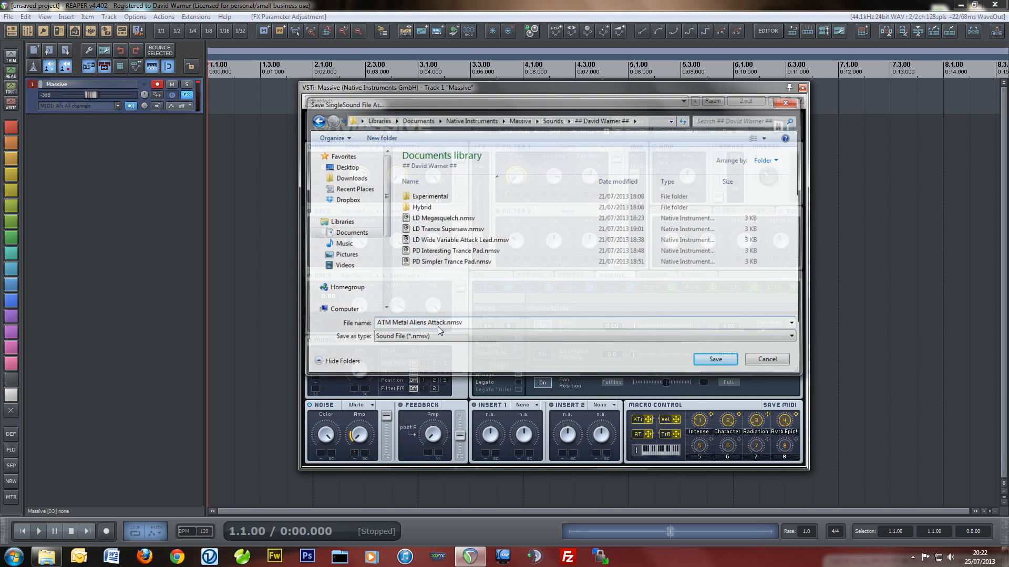